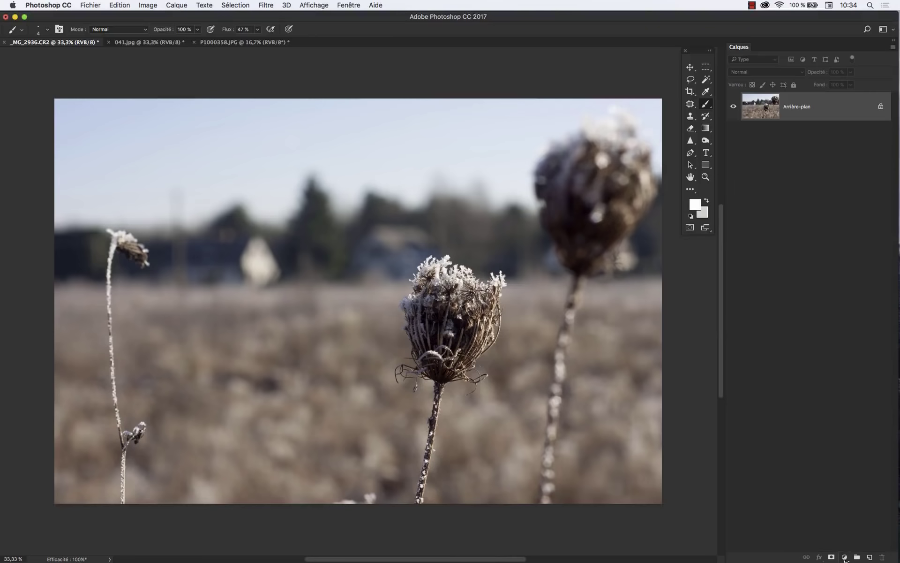
Add a Noir et blanc adjustment layer above the dried-flower photo and arrange its enlarged properties so the image stays visible
left_click(844, 557)
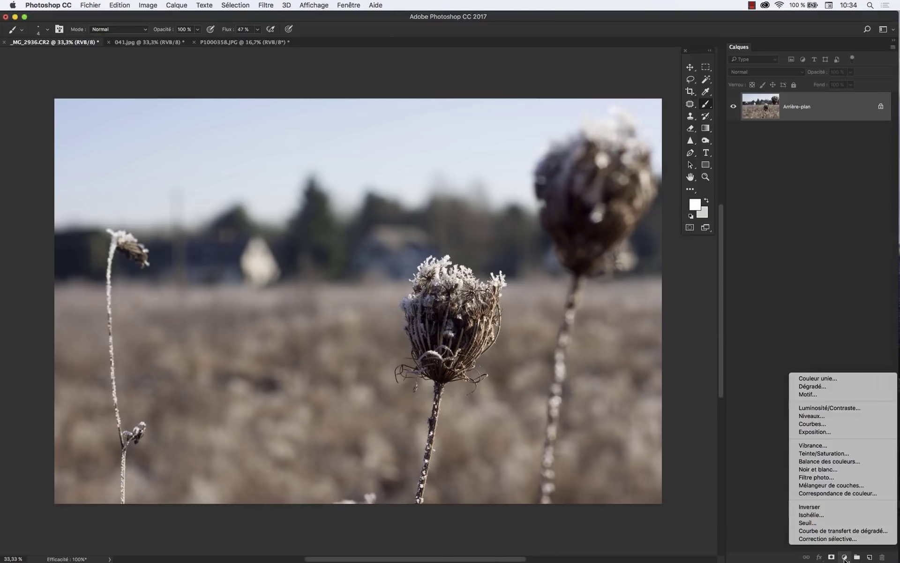
left_click(860, 470)
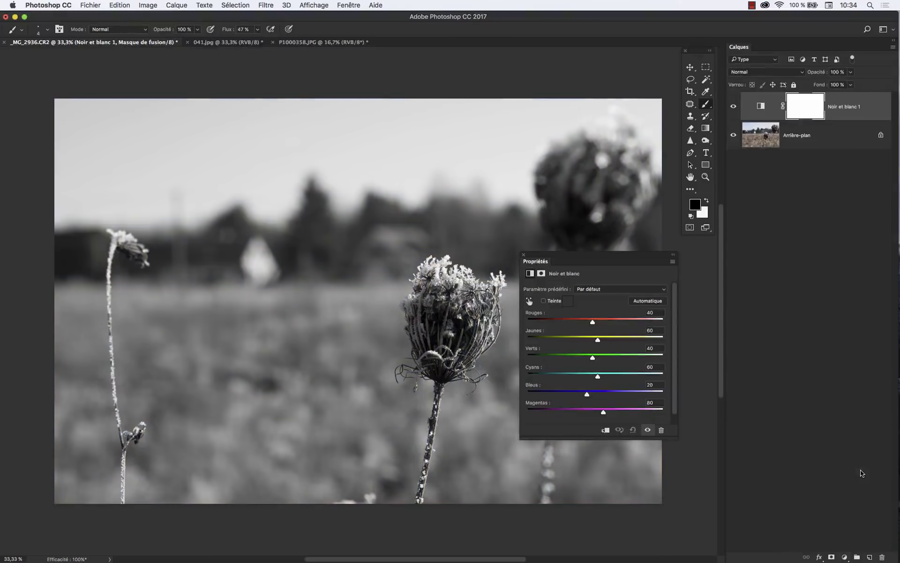
left_click_drag(619, 257, 307, 83)
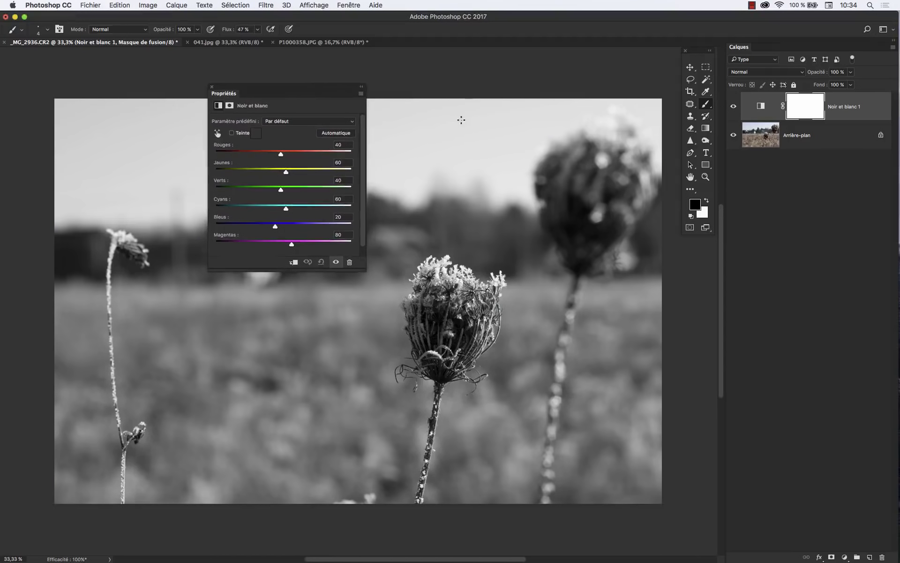
left_click_drag(313, 92, 296, 376)
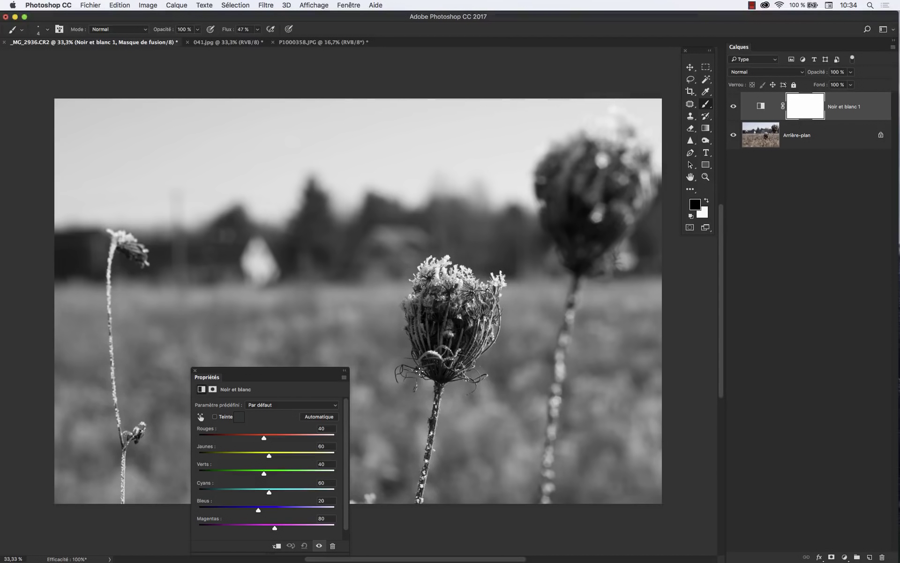
left_click_drag(287, 373, 295, 86)
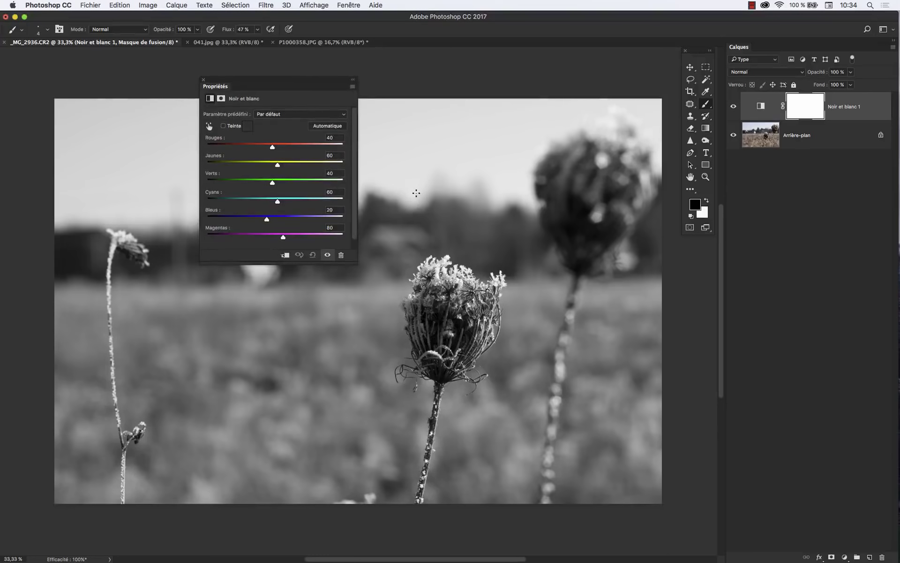
left_click_drag(353, 258, 349, 333)
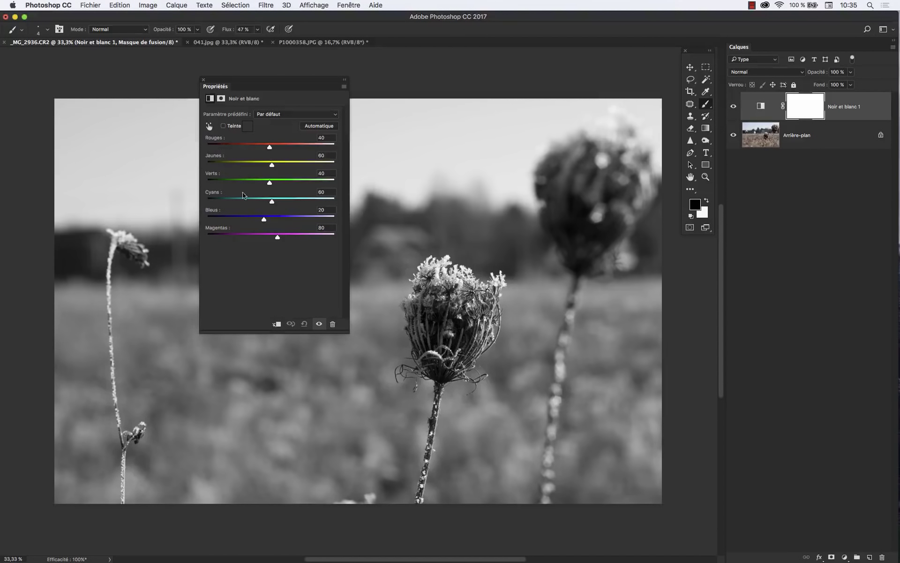
left_click_drag(349, 334, 362, 284)
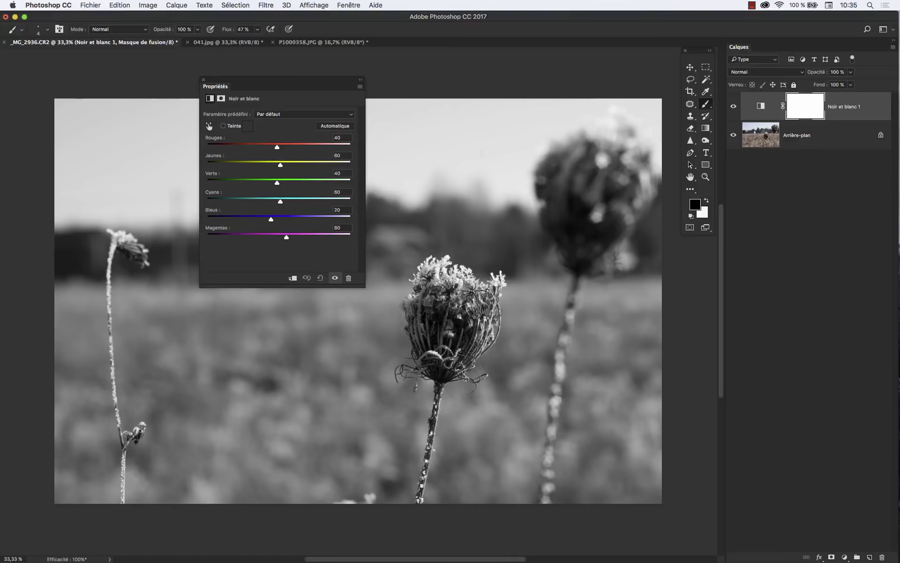
left_click_drag(303, 79, 294, 225)
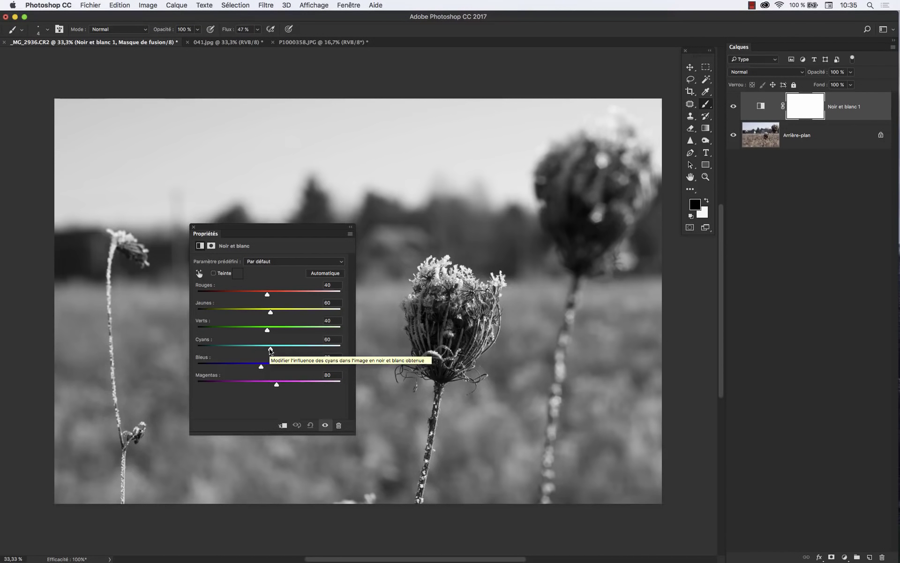
Brighten the sky by setting Cyans to 220 and Bleus to 165, and compare the conversion with the colour original
left_click_drag(271, 349, 318, 347)
left_click_drag(261, 366, 302, 364)
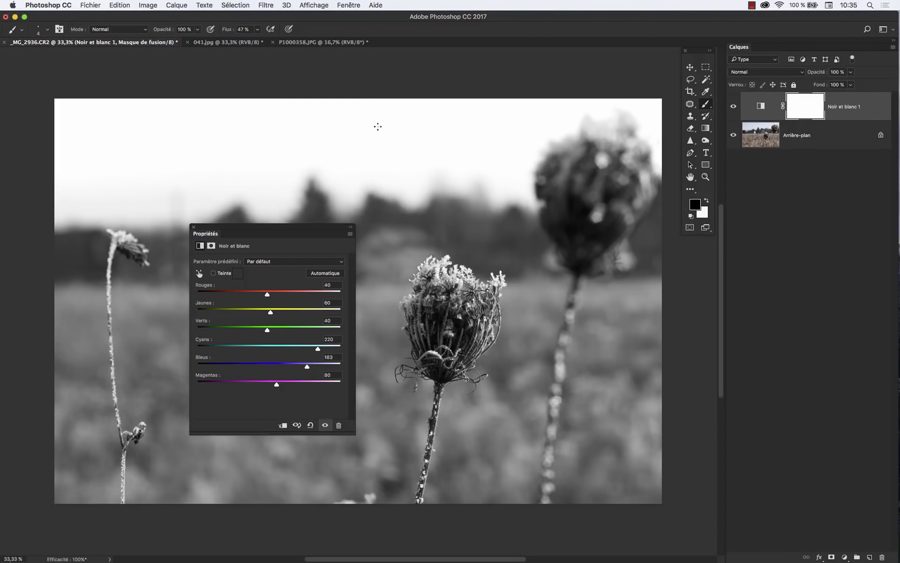
mouse_move(308, 370)
left_mouse_down()
mouse_move(300, 368)
mouse_move(313, 369)
left_mouse_up()
left_click_drag(313, 232, 277, 312)
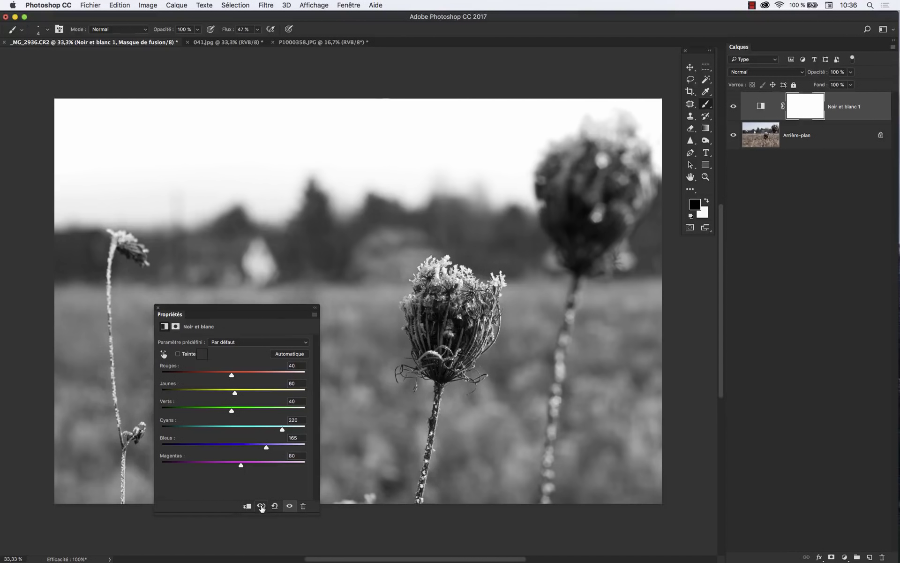
left_click(290, 506)
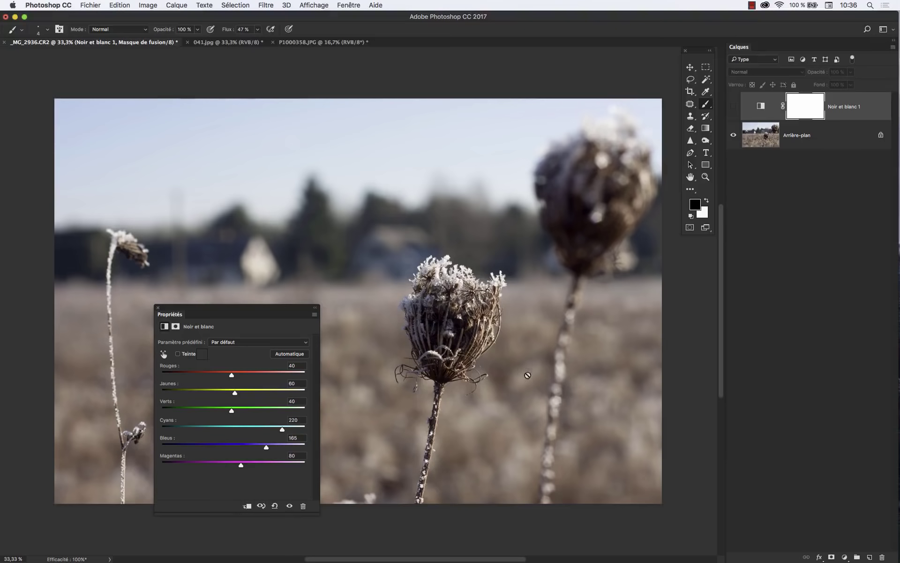
left_click(289, 506)
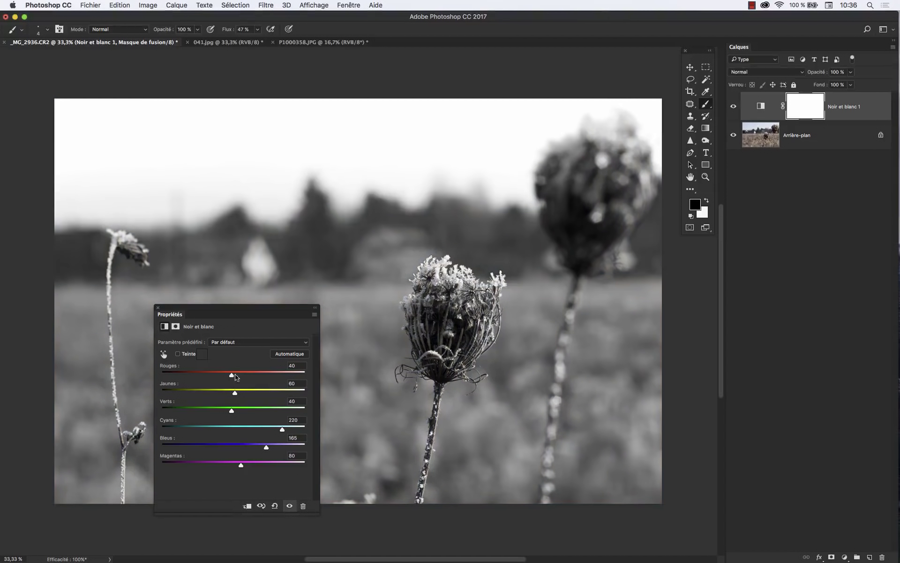
Try Rouges at 35 and Jaunes at 56, and reset the Noir et blanc adjustment to its default values
mouse_move(232, 376)
left_mouse_down()
mouse_move(175, 376)
mouse_move(263, 375)
mouse_move(187, 393)
mouse_move(268, 390)
mouse_move(235, 392)
mouse_move(262, 376)
mouse_move(210, 376)
mouse_move(252, 378)
mouse_move(211, 379)
mouse_move(228, 377)
left_mouse_up()
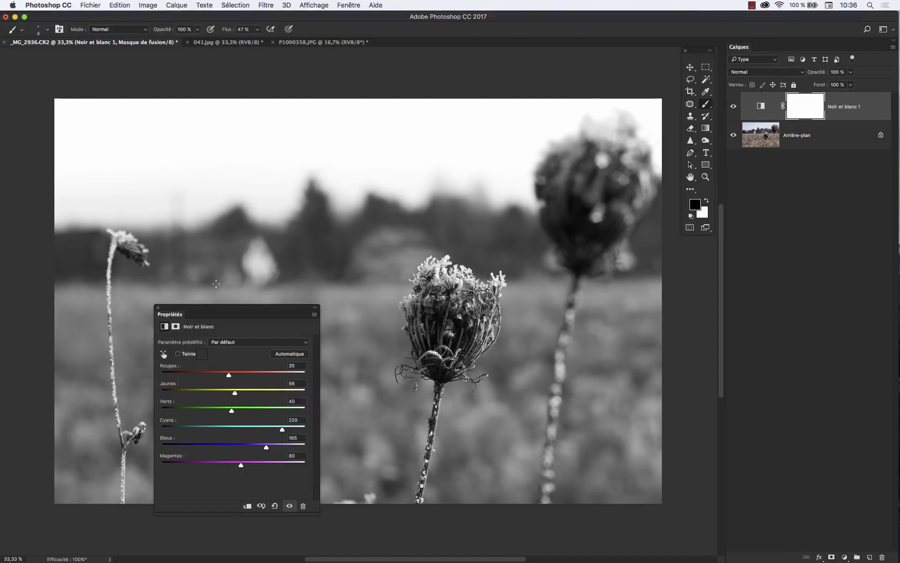
left_click(274, 506)
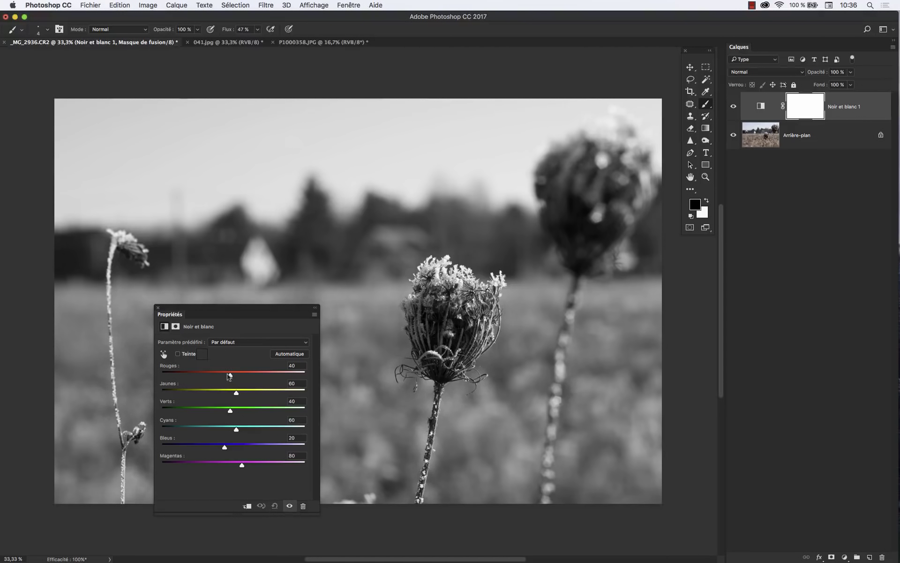
left_click_drag(174, 308, 280, 237)
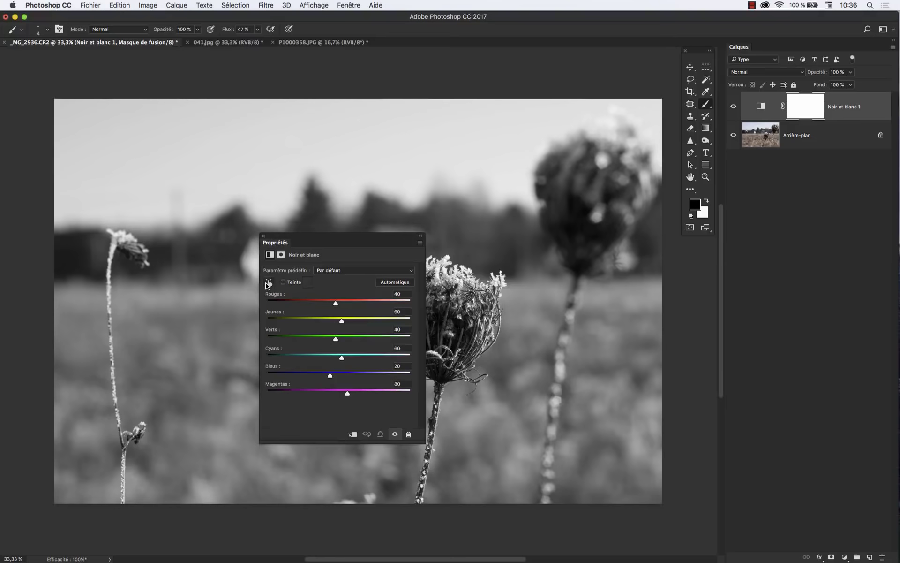
Use the on-image adjustment tool on the sky, flower and field to set Cyans to 147, Magentas to -77 and Rouges to -46
left_click(269, 282)
mouse_move(460, 125)
left_mouse_down()
mouse_move(257, 134)
mouse_move(492, 131)
mouse_move(366, 134)
mouse_move(461, 121)
left_mouse_up()
mouse_move(459, 323)
left_mouse_down()
mouse_move(379, 323)
mouse_move(560, 326)
mouse_move(417, 314)
mouse_move(505, 302)
mouse_move(457, 319)
left_mouse_up()
left_click_drag(524, 320, 493, 322)
left_click_drag(317, 240, 296, 241)
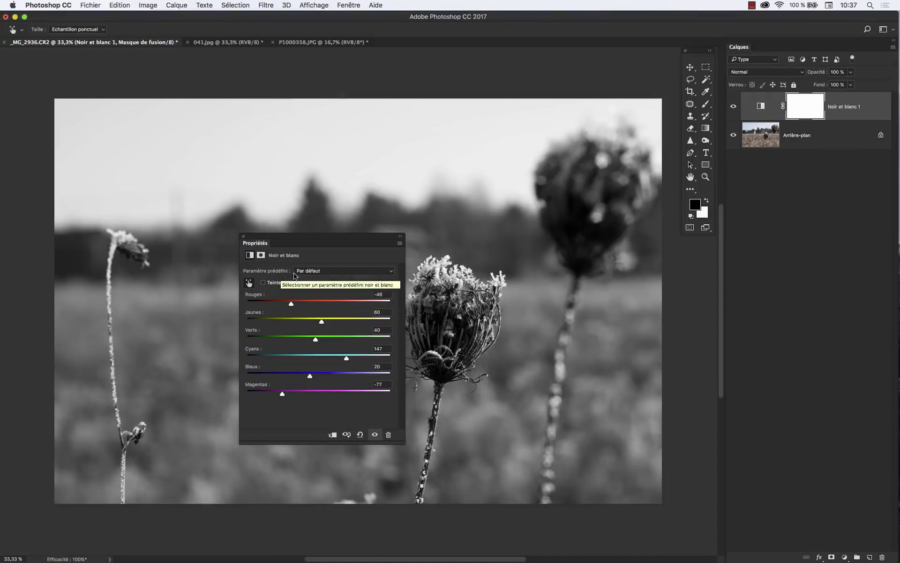
Apply the Filtre bleu preset to the Noir et blanc adjustment, keeping the flower in view
left_click(306, 271)
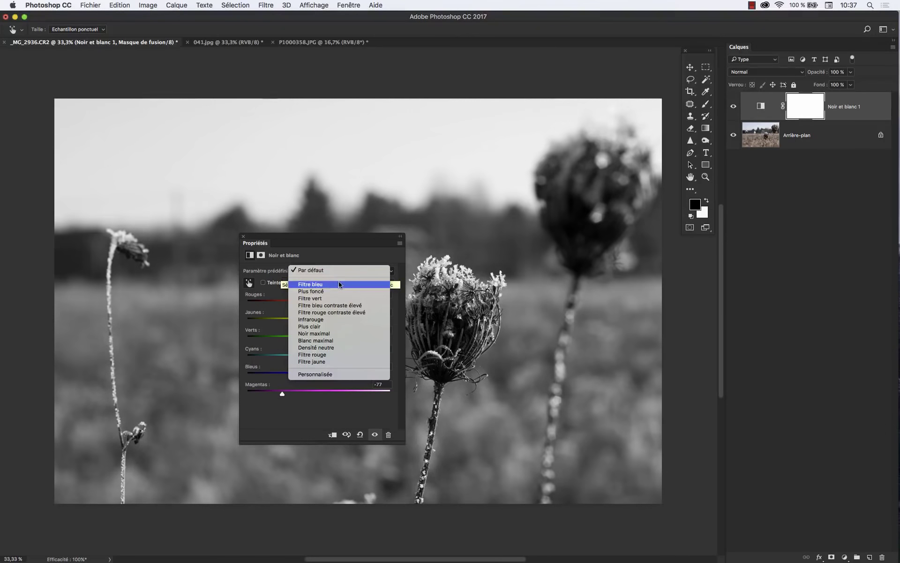
left_click(336, 235)
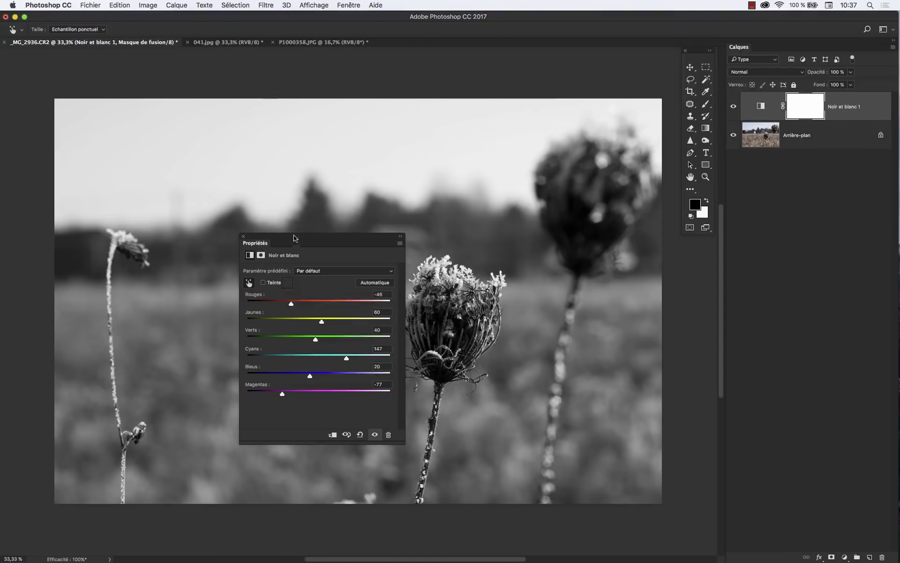
left_click_drag(295, 237, 187, 318)
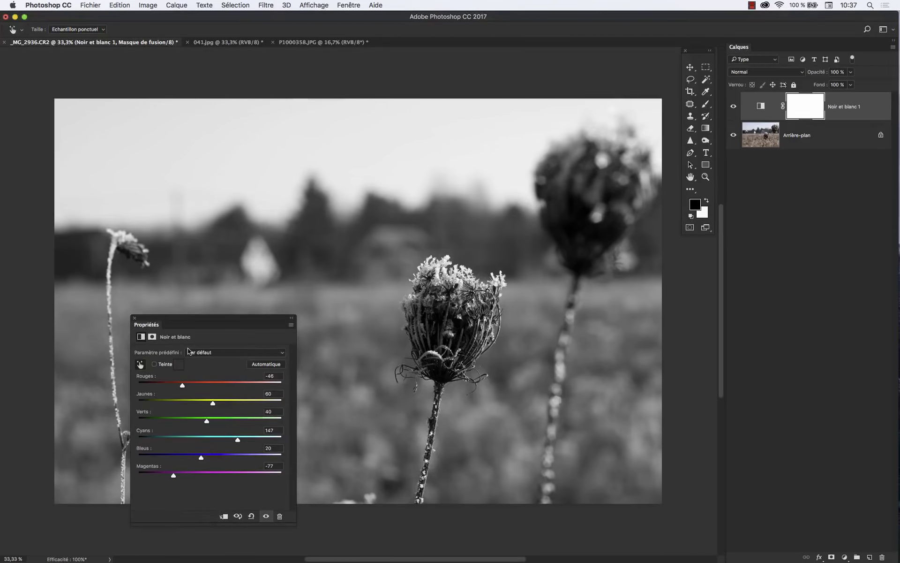
left_click(219, 352)
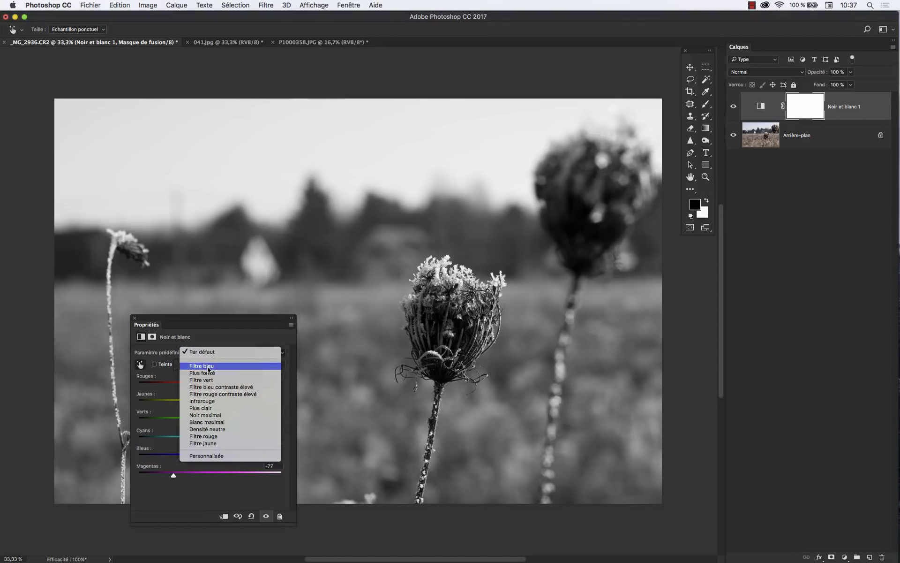
left_click(209, 368)
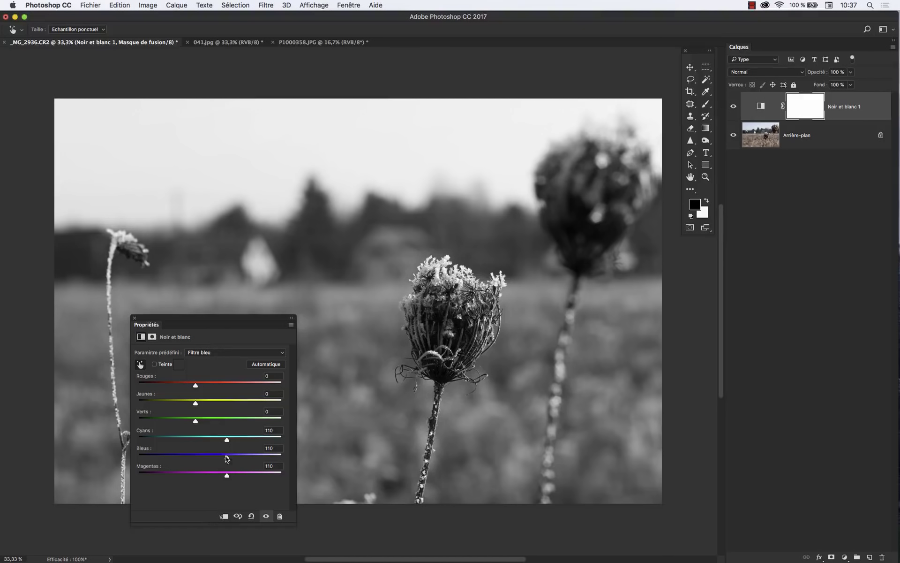
Apply the Filtre bleu contraste élevé preset to the Noir et blanc adjustment
left_click(208, 353)
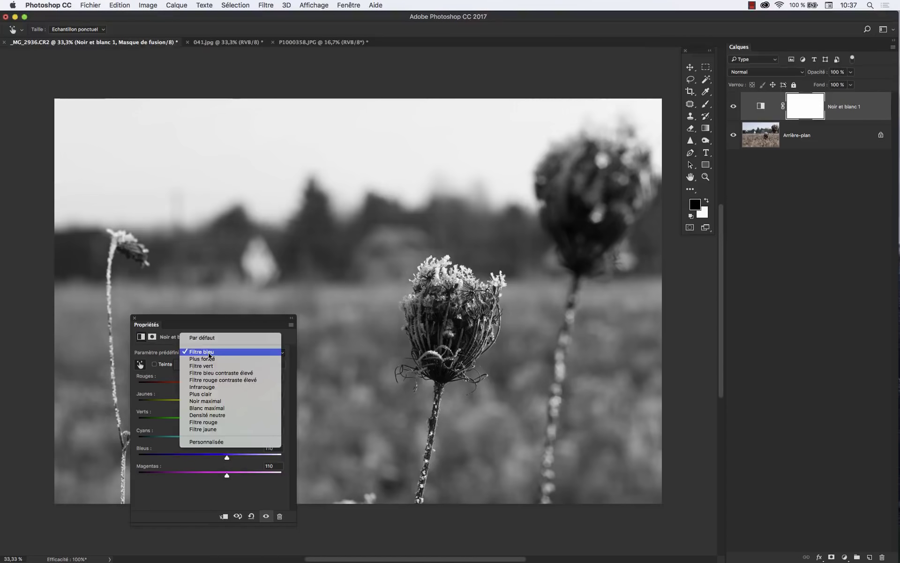
left_click(223, 373)
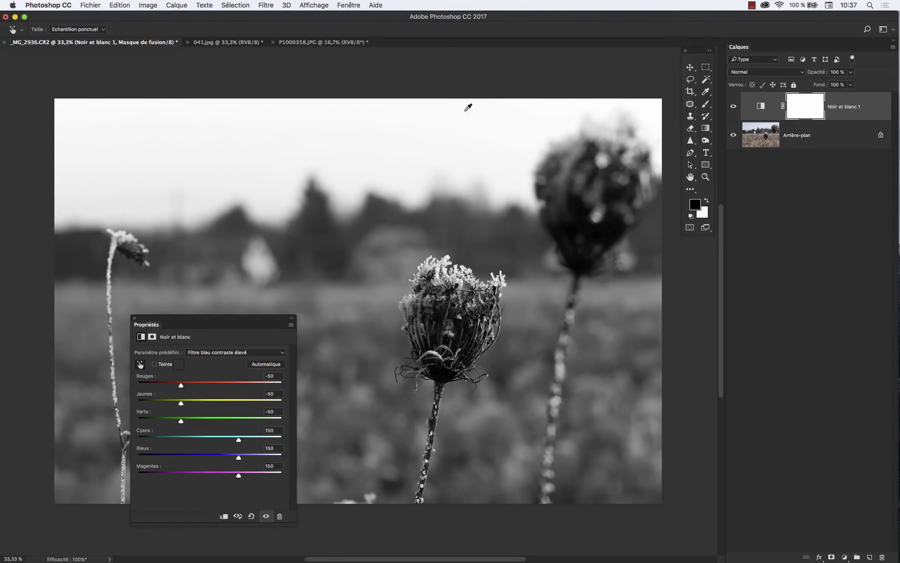
left_click_drag(270, 320, 285, 278)
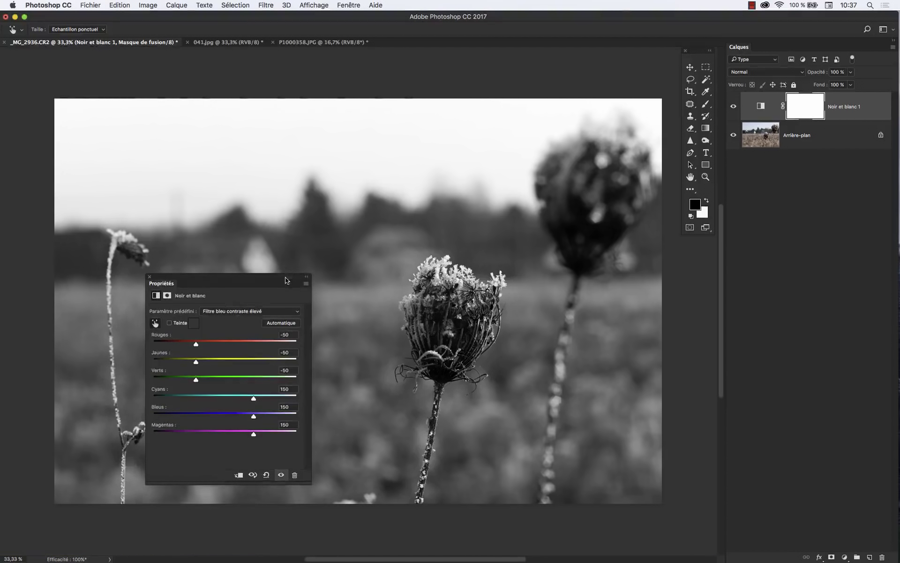
Apply the Filtre rouge contraste élevé preset to the Noir et blanc adjustment to darken the sky and lighten the field
left_click(266, 312)
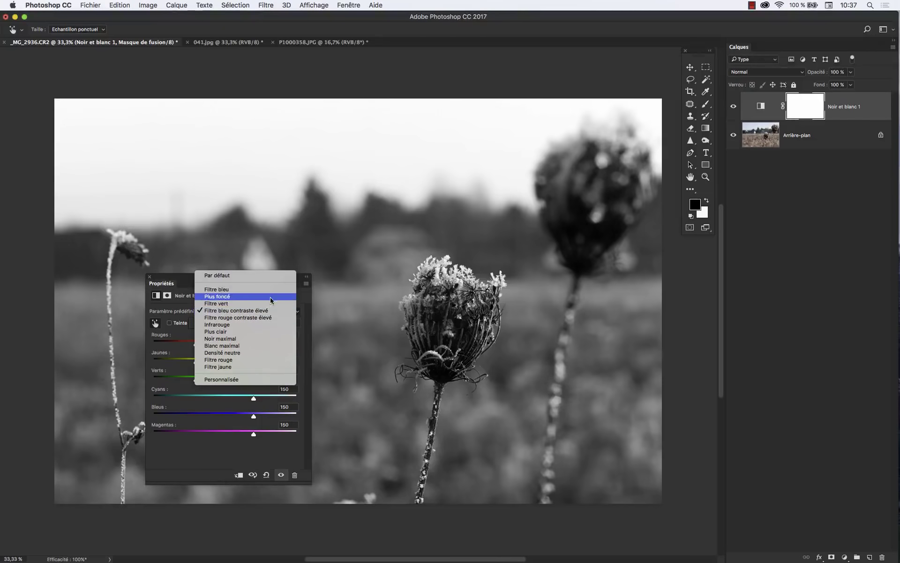
left_click(242, 317)
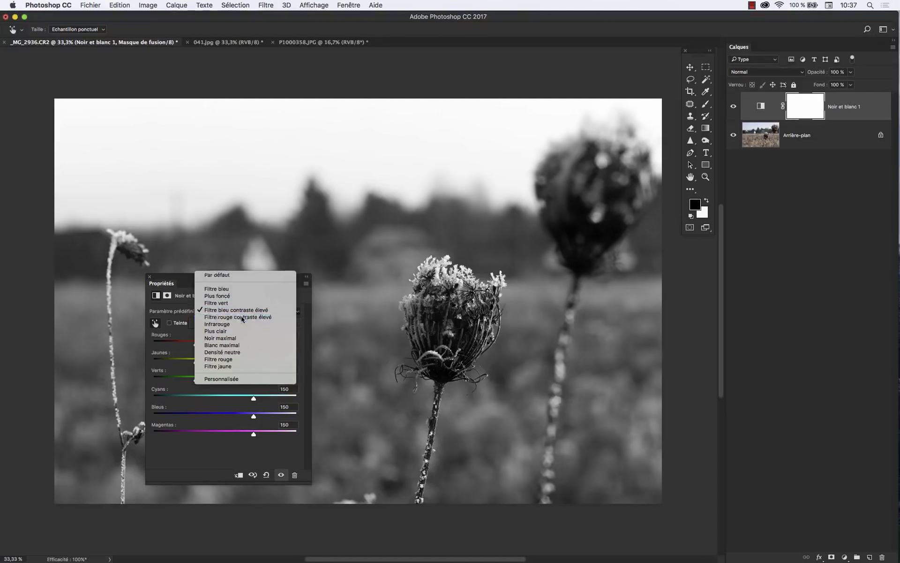
left_click_drag(251, 278, 192, 336)
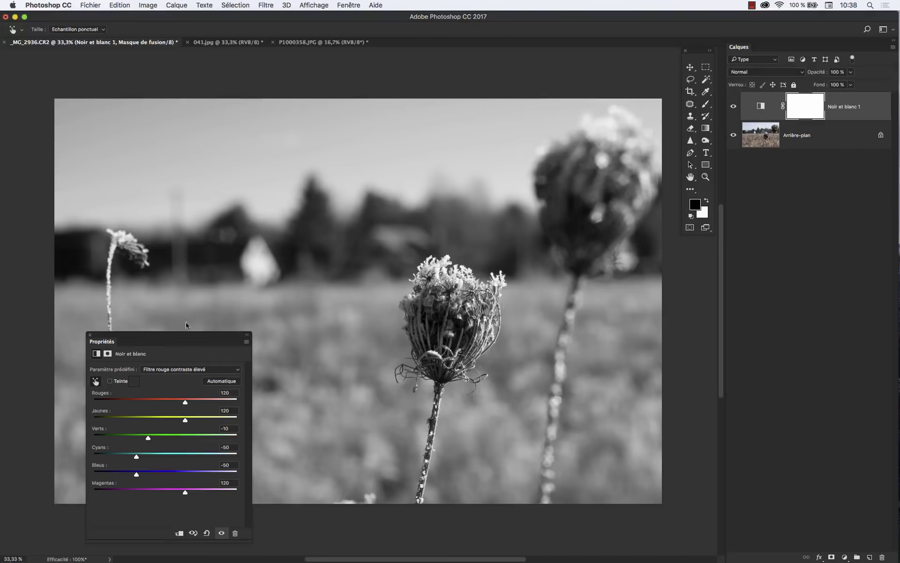
left_click_drag(182, 337, 328, 199)
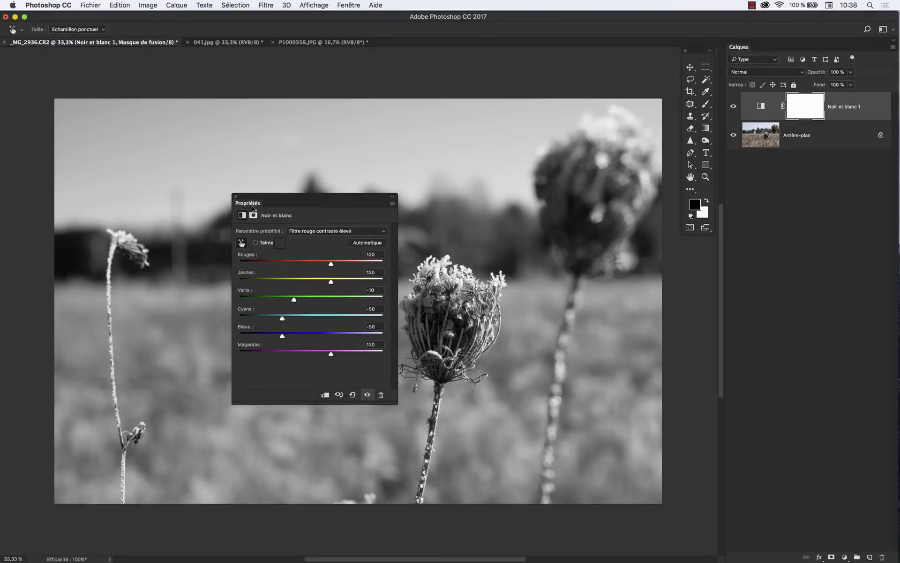
Lighten the sky with the on-image adjustment tool, setting Cyans to 18, and close the adjustment's properties
left_click(312, 230)
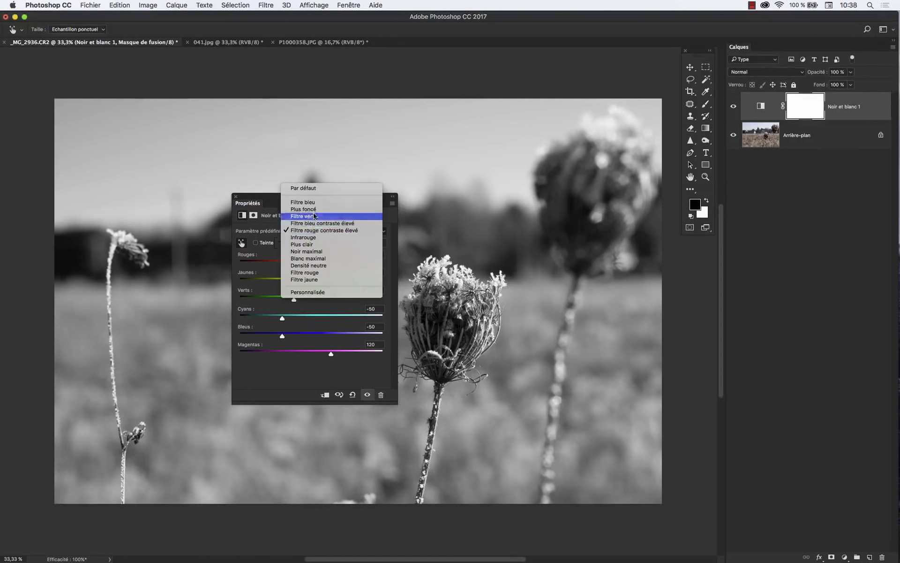
left_click(268, 372)
left_click(241, 242)
left_click_drag(428, 135, 448, 139)
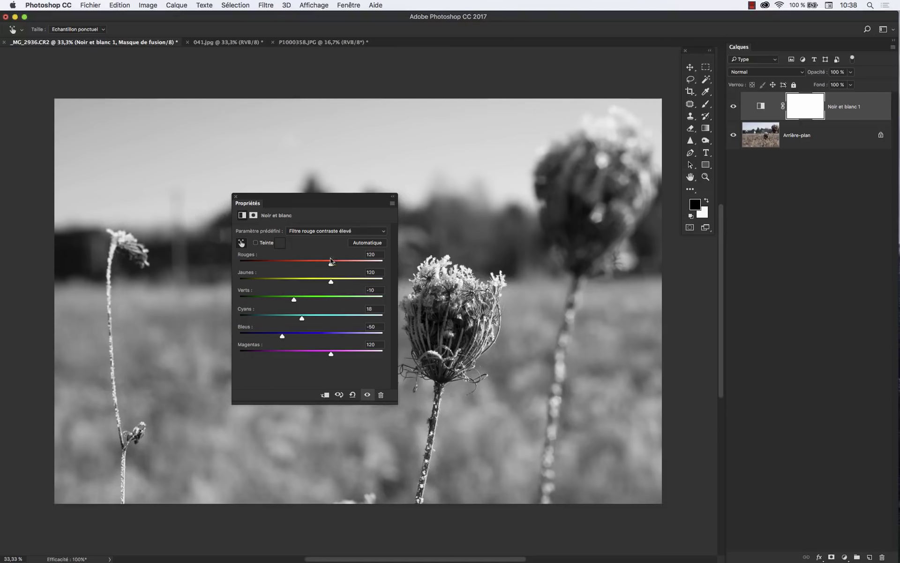
left_click(236, 197)
View the 041.jpg portrait, and switch to P1000358.JPG to examine the frosted tree at 25 %
left_click(205, 44)
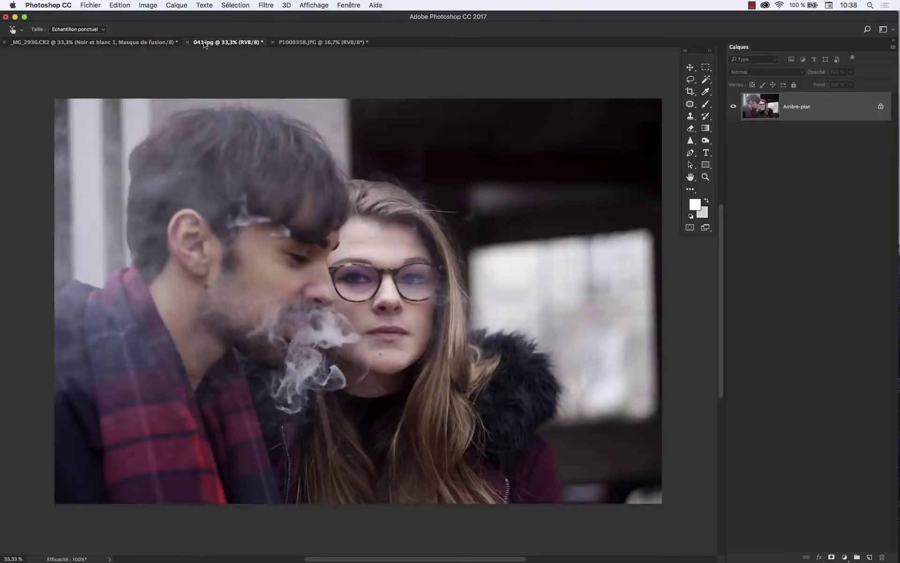
left_click(314, 42)
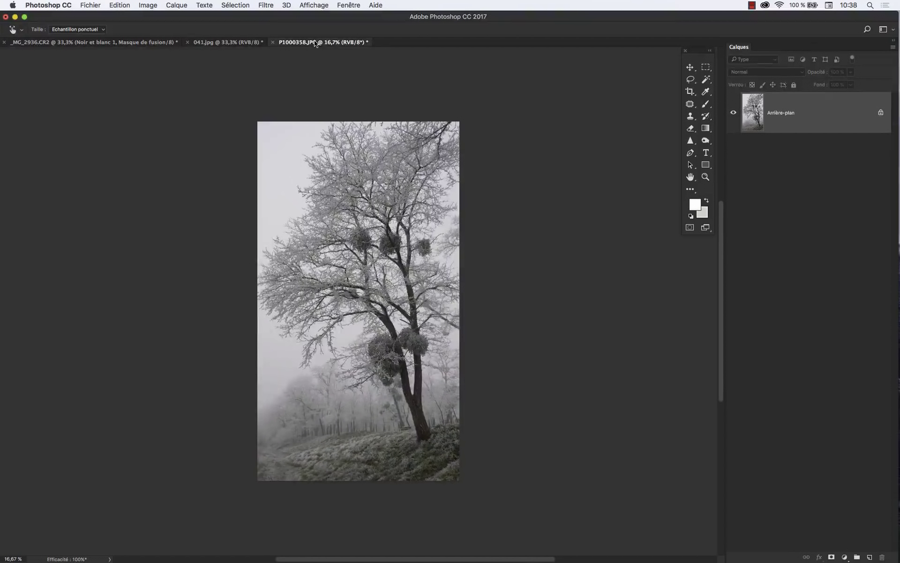
left_click(705, 177)
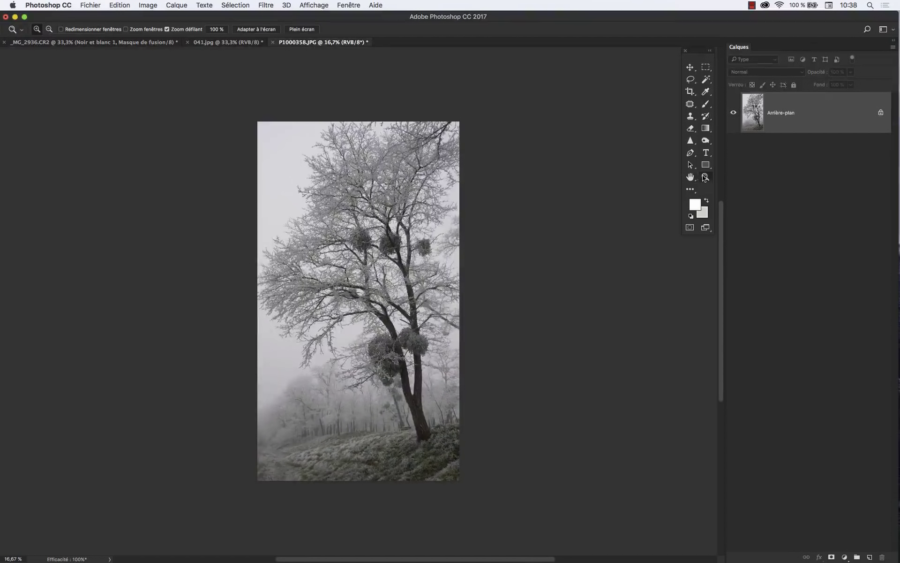
left_click(371, 300)
left_click_drag(364, 291, 452, 289)
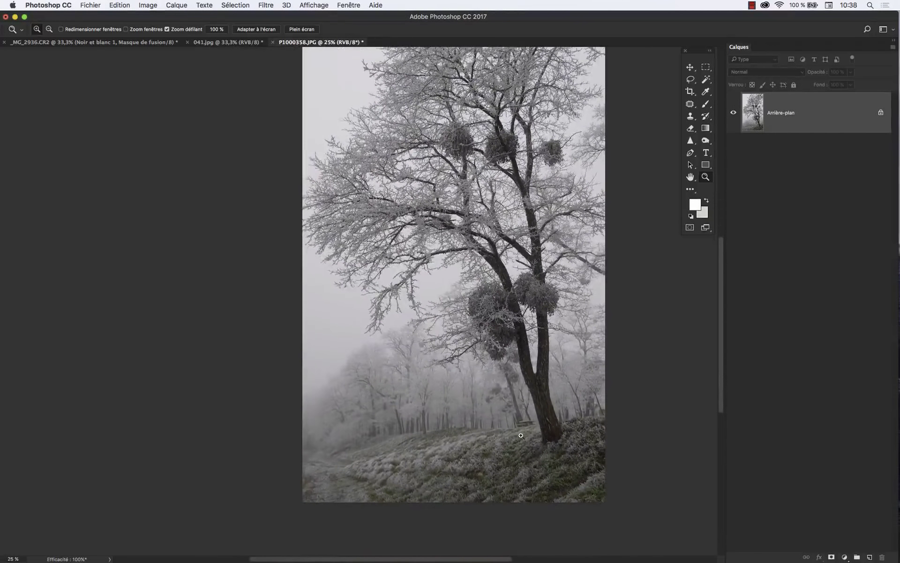
left_click_drag(493, 335, 486, 385)
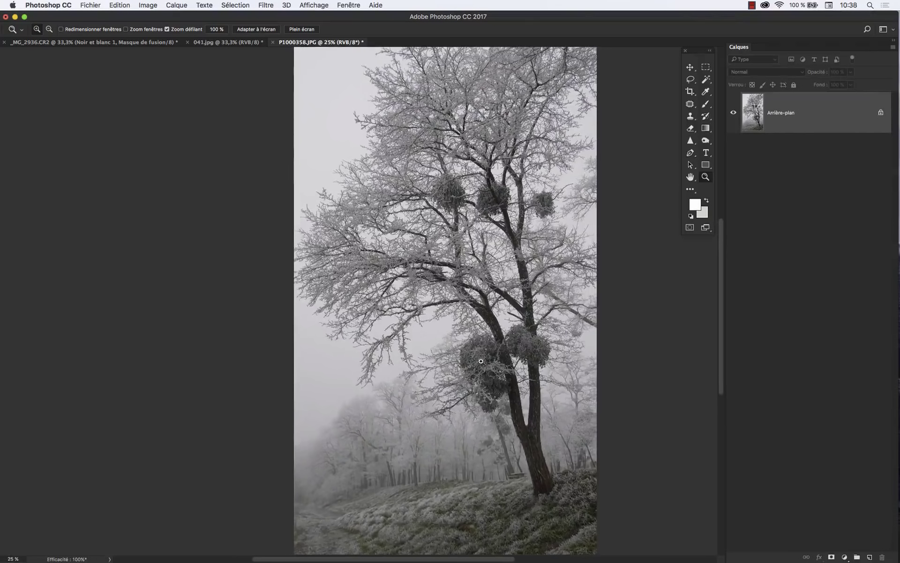
Add a Noir et blanc adjustment layer to the frosted tree photo and place its properties clear of the image
left_click(845, 557)
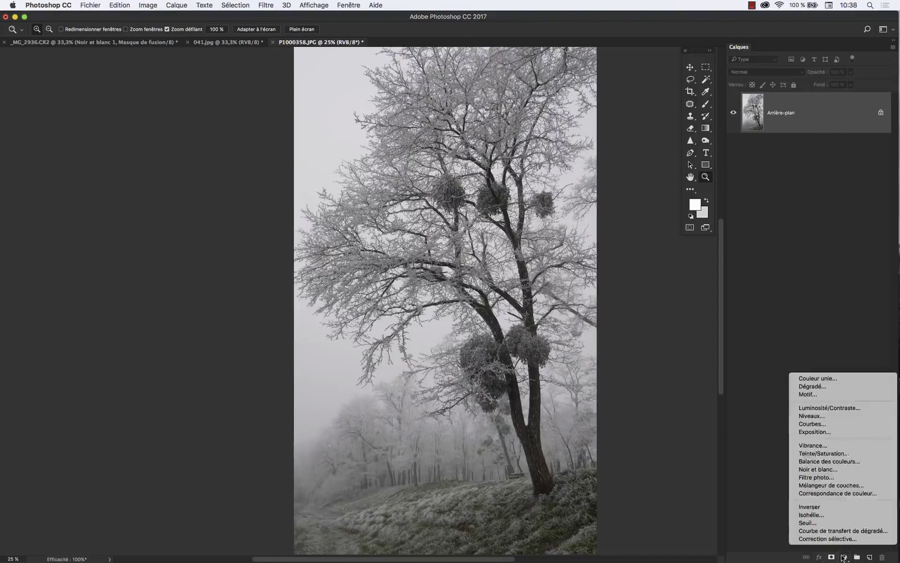
left_click(845, 468)
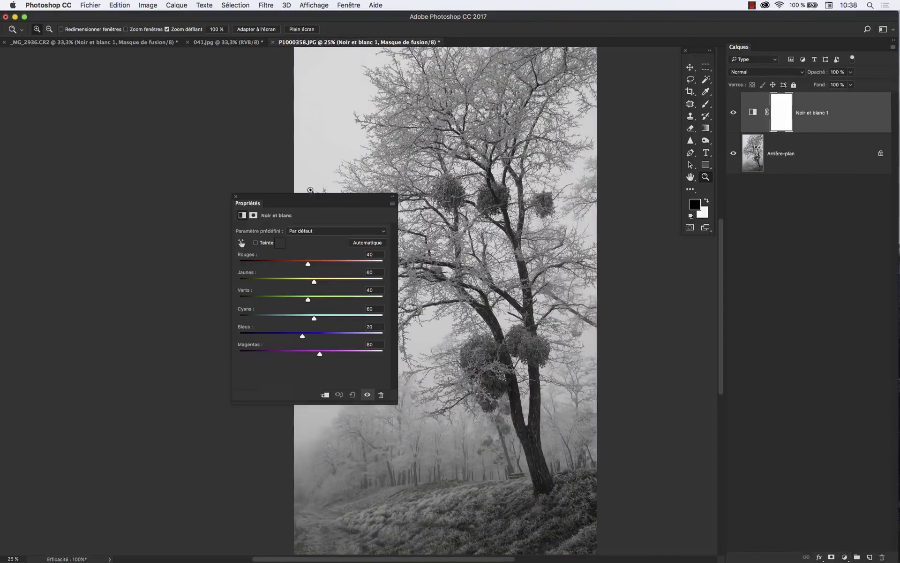
left_click_drag(309, 198, 183, 145)
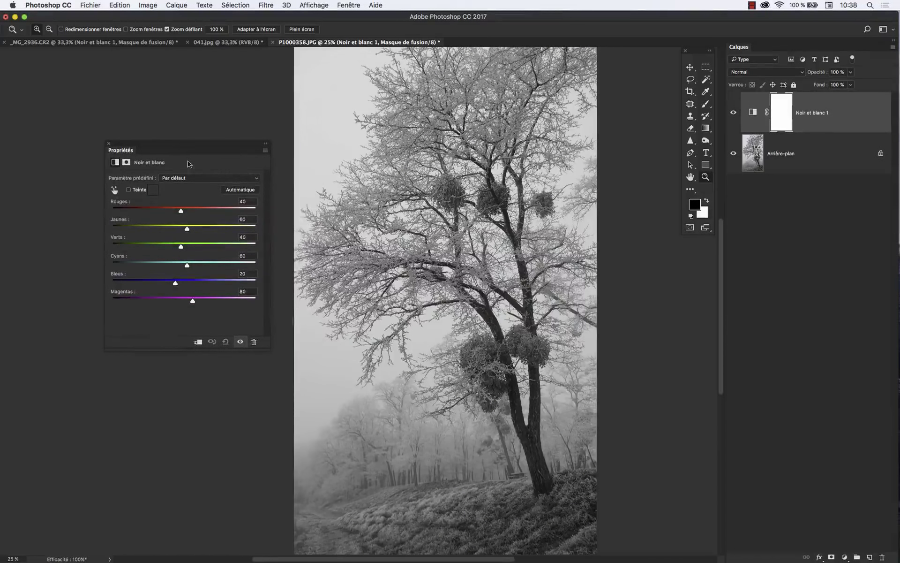
Try the Filtre bleu and Plus foncé presets on the tree photo's Noir et blanc adjustment, and settle on Filtre vert
left_click(205, 178)
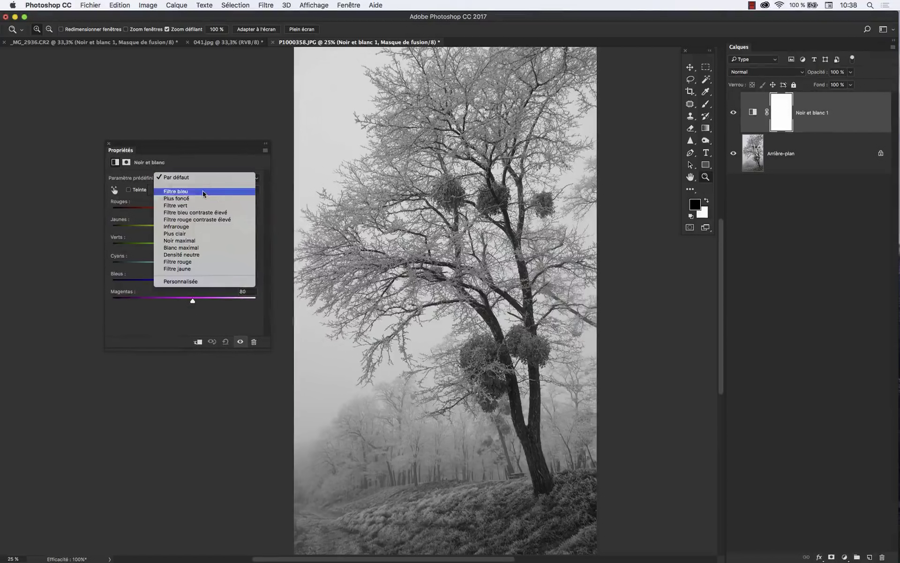
left_click(202, 190)
left_click(209, 178)
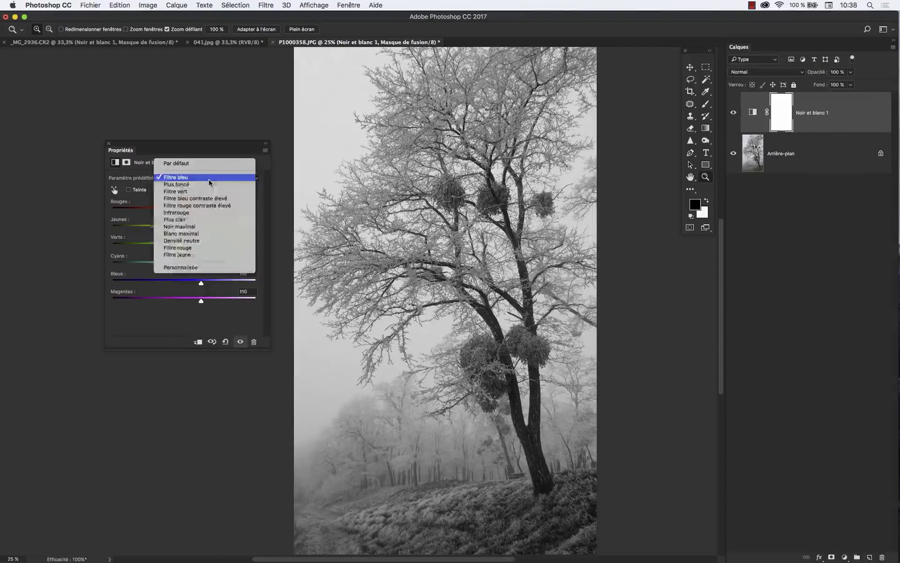
left_click(208, 185)
left_click(214, 178)
left_click(212, 185)
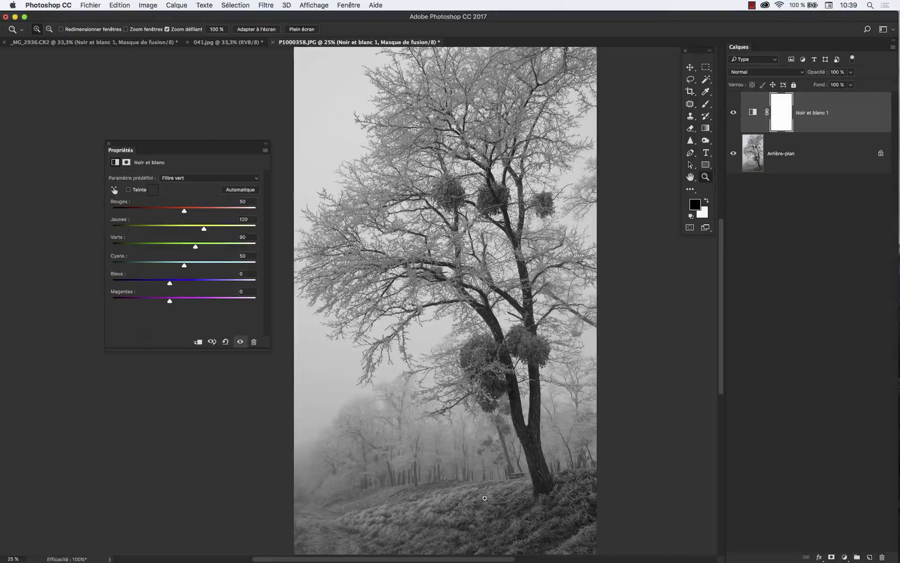
left_click(197, 178)
left_click(197, 178)
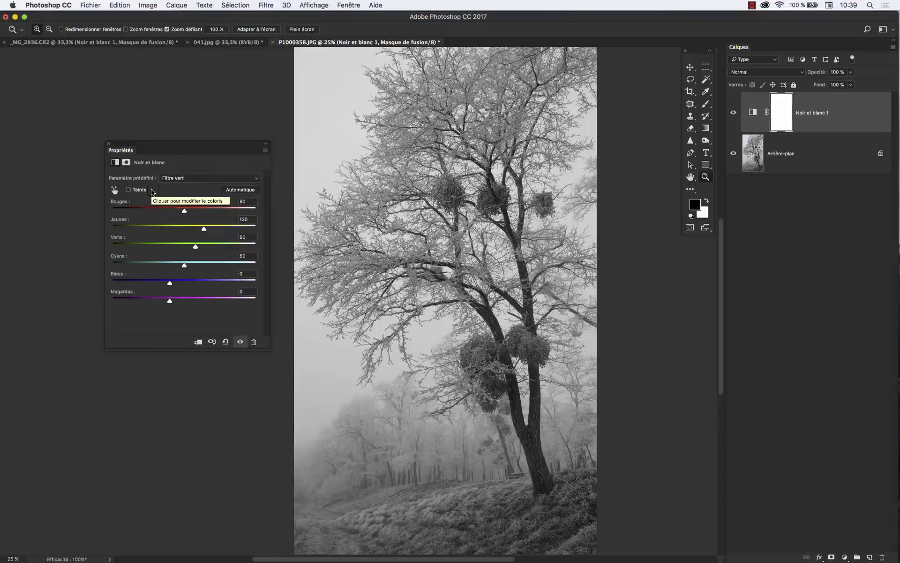
Brighten the sky of the tree photo with the on-image adjustment tool, setting Bleus to 129
left_click(114, 190)
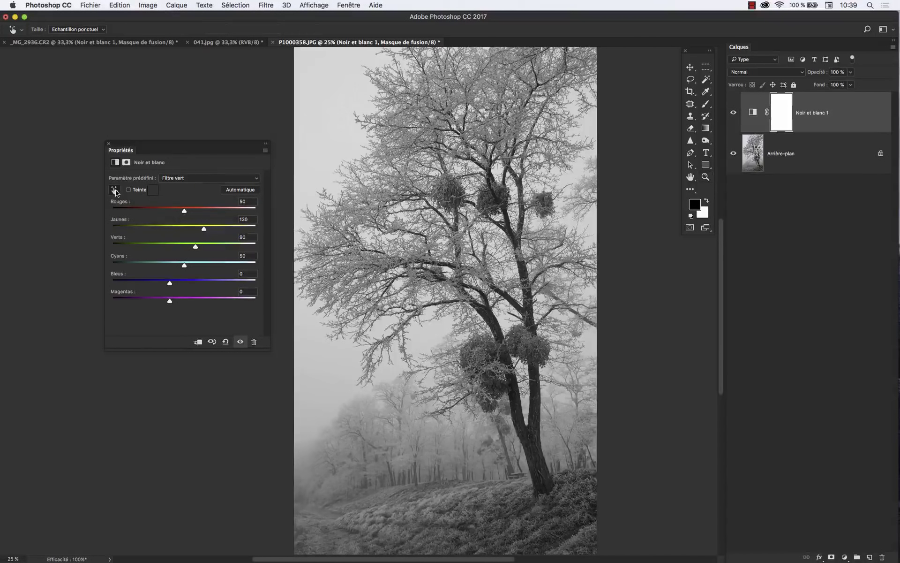
left_click_drag(337, 105, 364, 115)
type("8")
key("Return")
type("129")
Darken the grass with the on-image adjustment tool, setting Jaunes to -80 and Verts to 54, and close the adjustment's properties
left_click_drag(538, 488, 439, 511)
left_click_drag(559, 508, 542, 509)
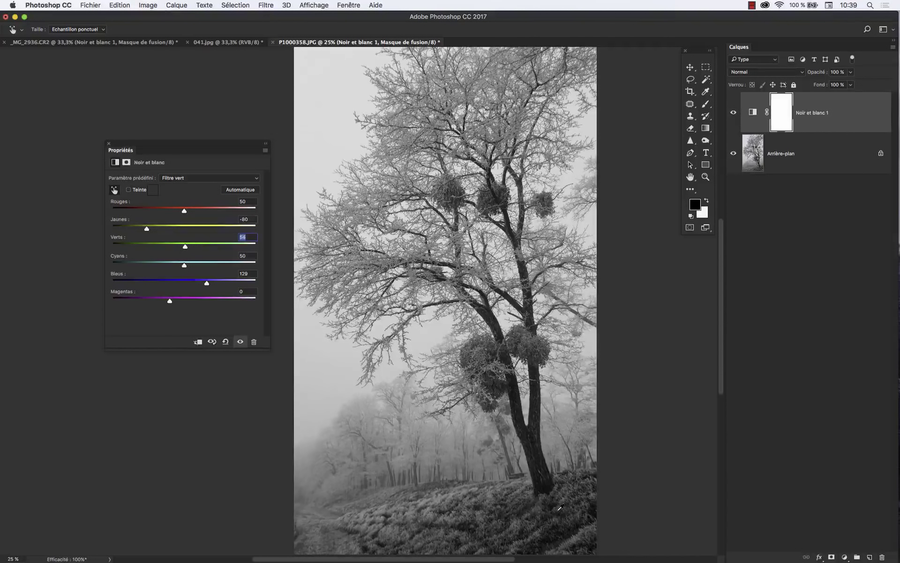
left_click_drag(523, 411, 483, 415)
left_click(109, 144)
left_click_drag(473, 136, 462, 225)
left_click_drag(454, 295, 455, 190)
left_click_drag(399, 159, 426, 193)
left_click_drag(528, 147, 527, 159)
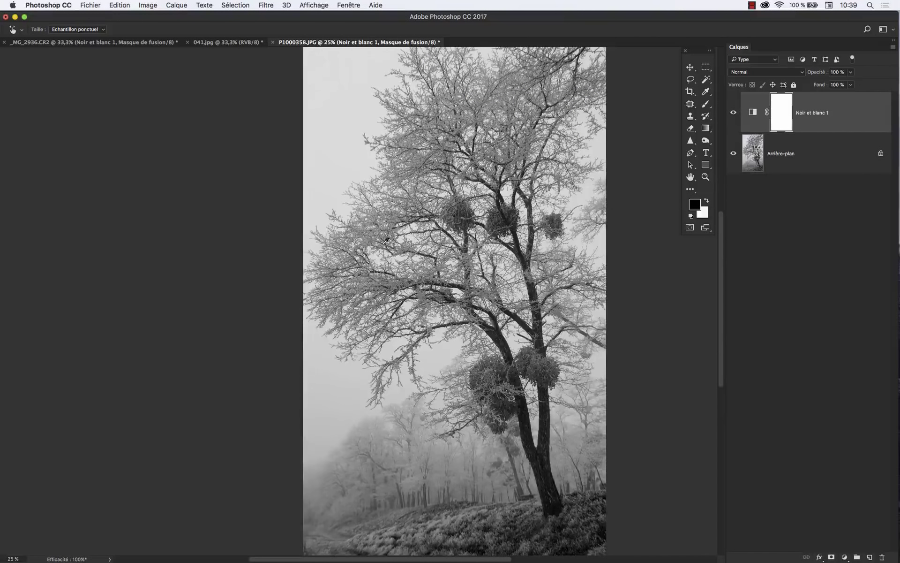
Switch to the 041.jpg portrait and add a Noir et blanc adjustment layer, placing its properties clear of the faces
left_click(222, 43)
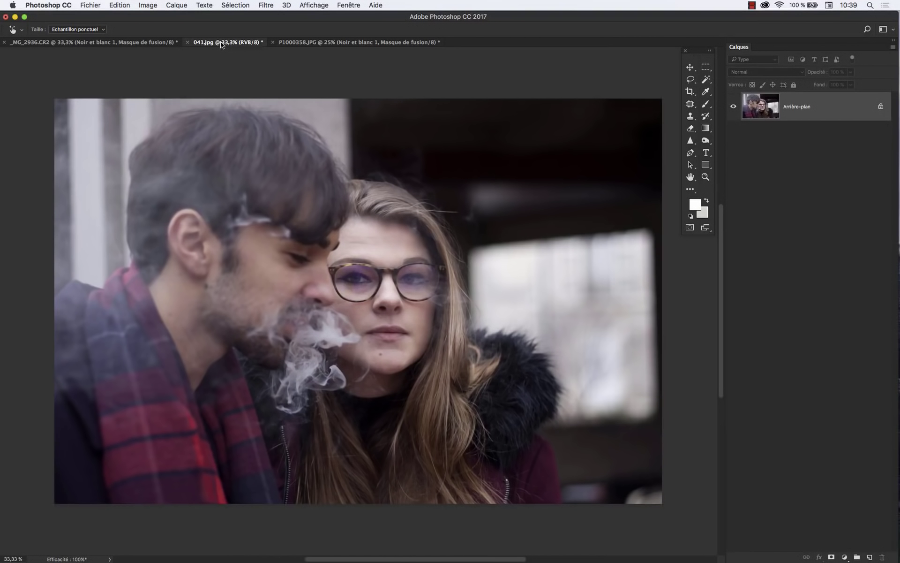
left_click(845, 556)
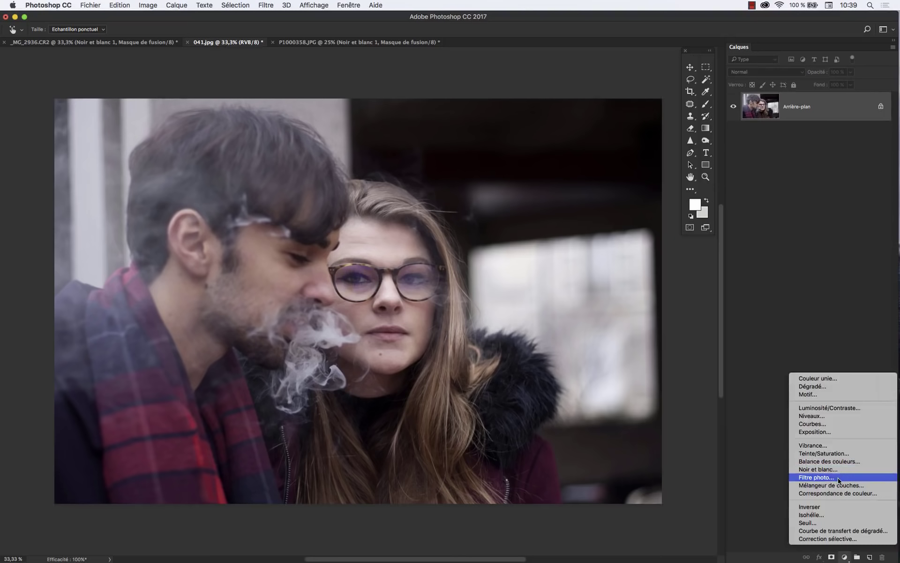
left_click(863, 470)
left_click_drag(173, 146, 571, 78)
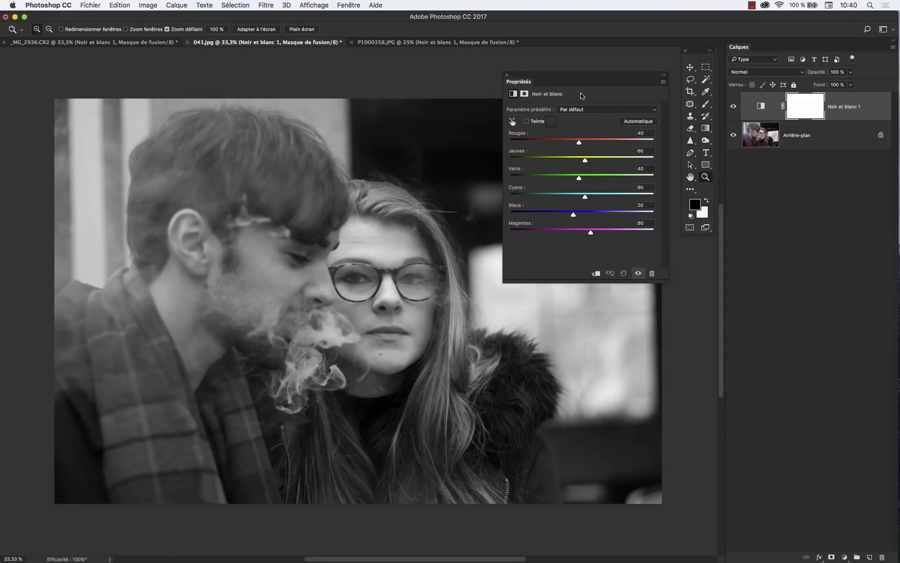
mouse_move(580, 74)
left_mouse_down()
mouse_move(519, 70)
mouse_move(576, 64)
left_mouse_up()
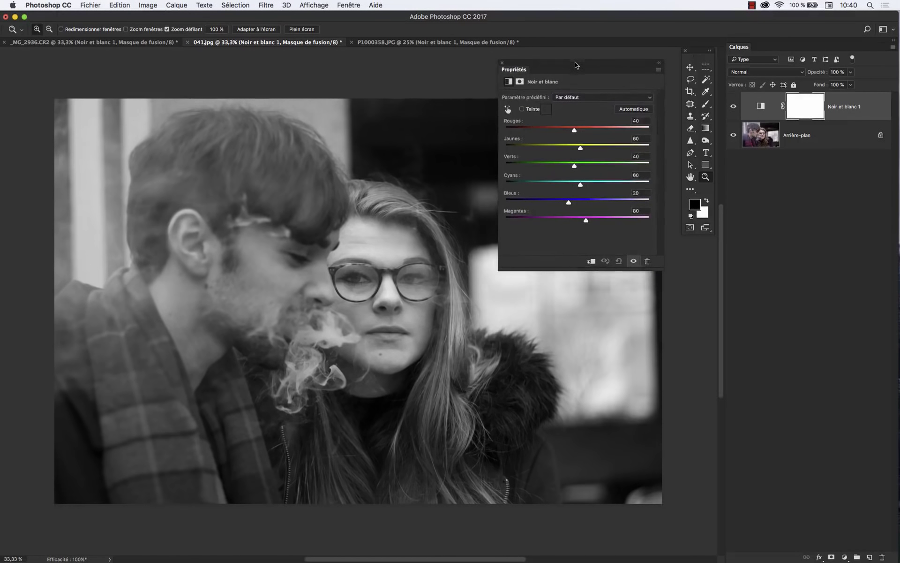
Apply the Filtre bleu preset to the portrait's Noir et blanc adjustment and examine both faces at 66,7 %
left_click(576, 97)
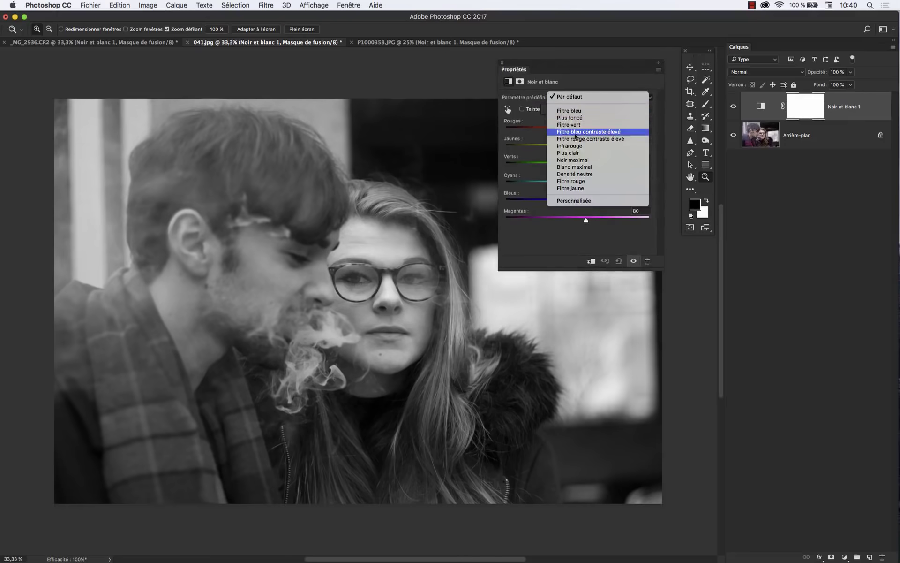
left_click(583, 111)
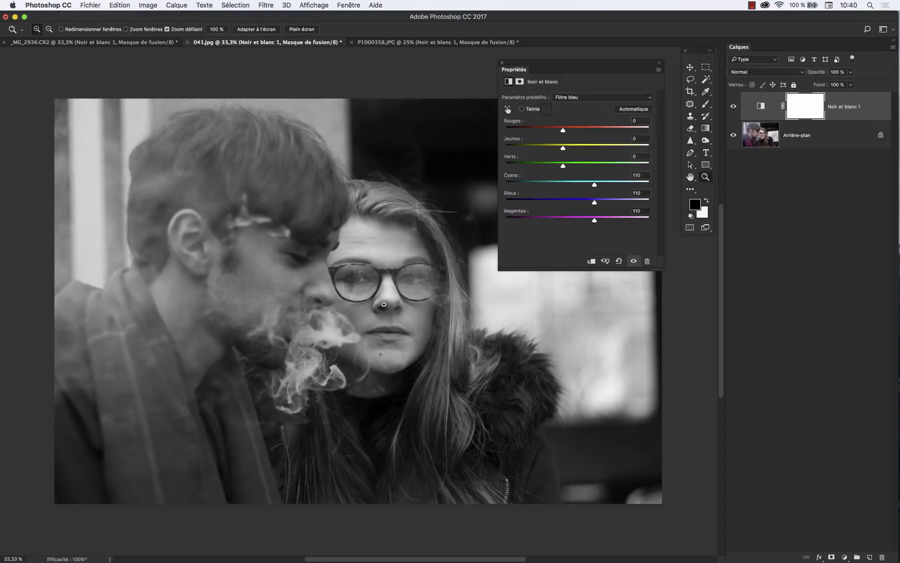
left_click(366, 284)
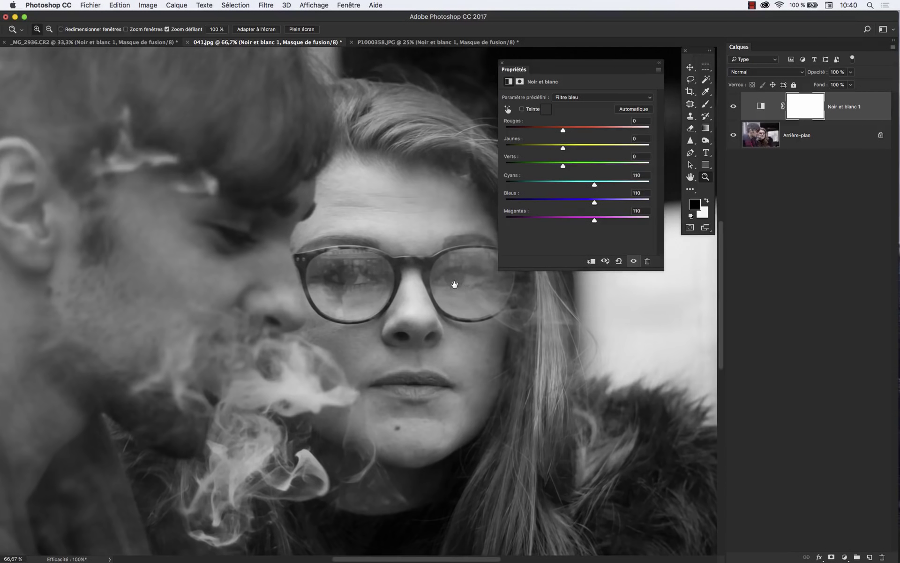
left_click_drag(457, 284, 395, 261)
scroll(394, 260, "left", 5)
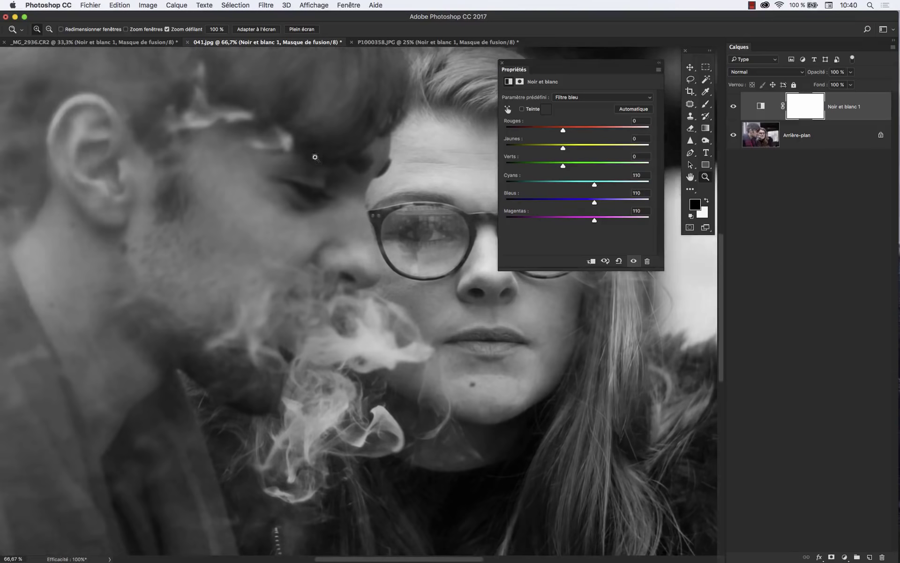
left_click_drag(249, 261, 376, 345)
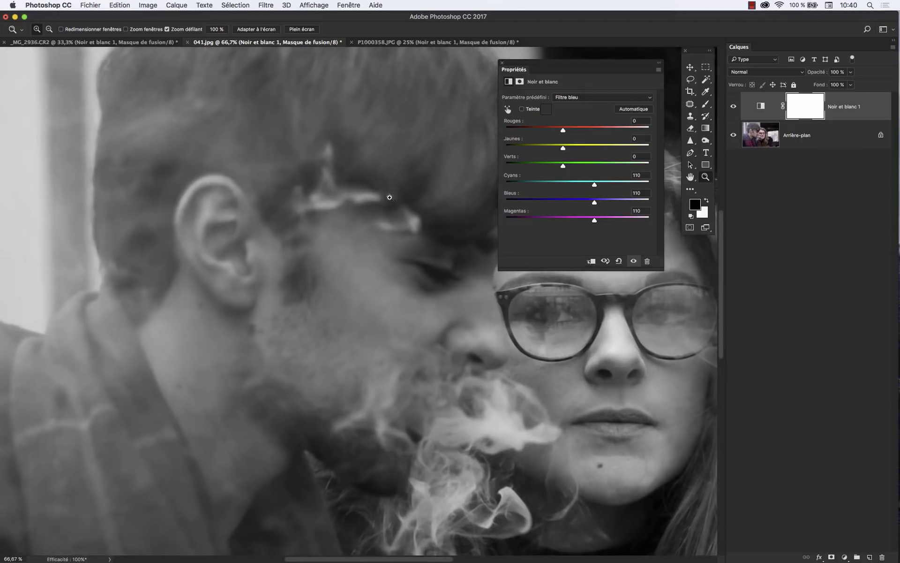
scroll(377, 266, "right", 4)
scroll(378, 265, "up", 1)
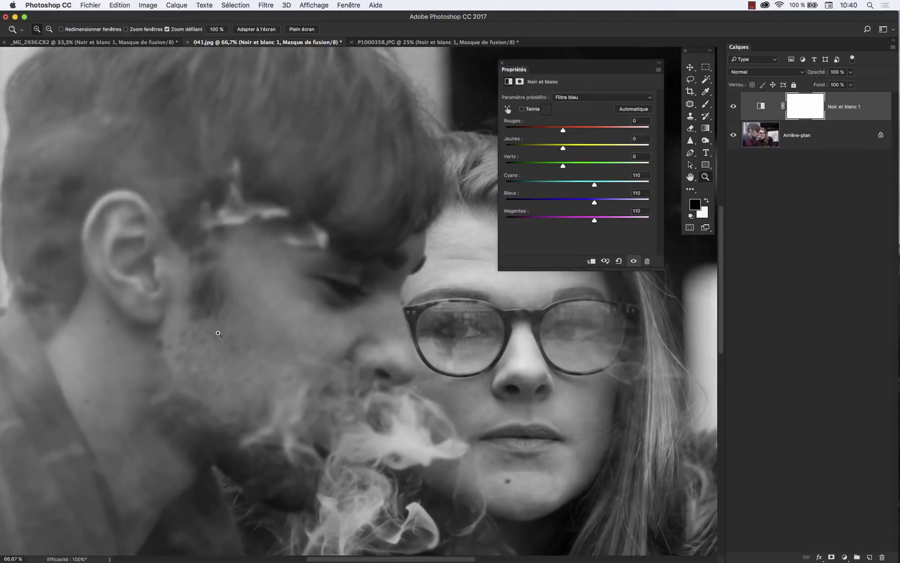
Apply the Filtre bleu contraste élevé preset to the portrait and examine the skin, glasses and smoke
left_click(586, 97)
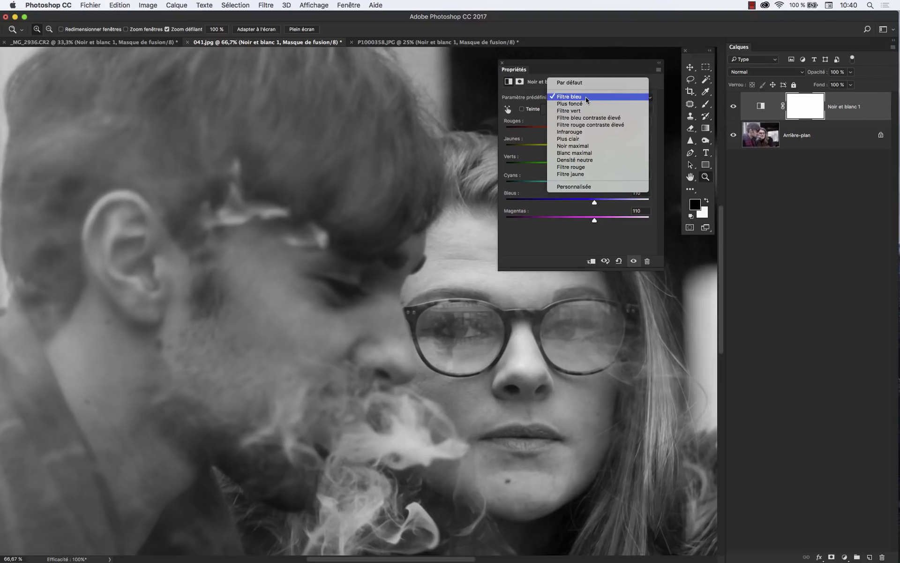
left_click(619, 119)
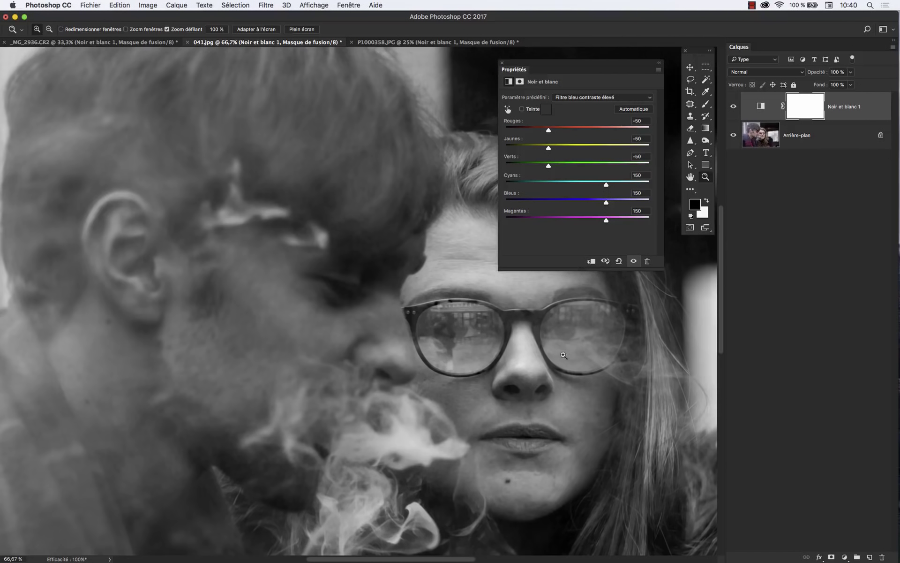
scroll(562, 351, "down", 3)
scroll(562, 352, "right", 3)
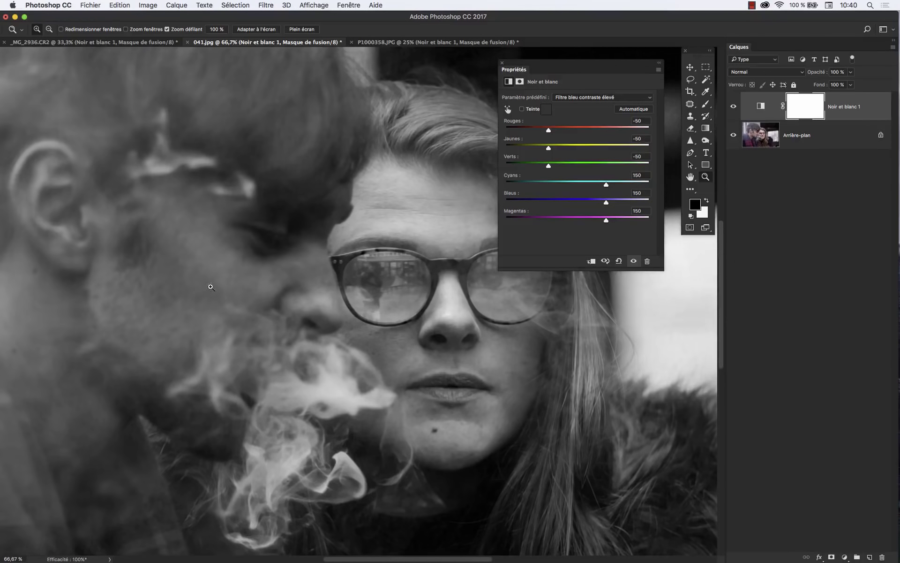
scroll(359, 309, "right", 3)
scroll(359, 309, "down", 1)
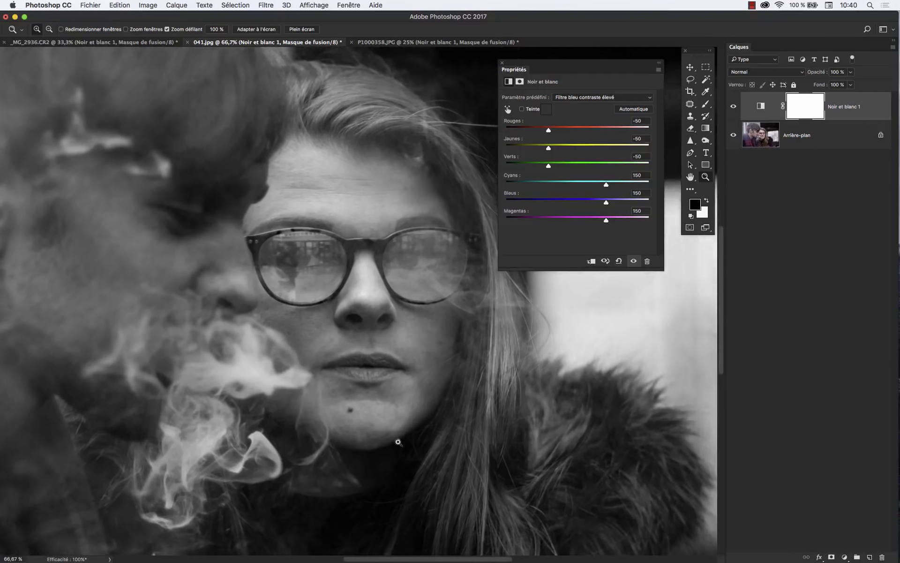
left_click_drag(186, 349, 322, 336)
left_click(321, 336, "alt")
mouse_move(320, 413)
left_mouse_down()
mouse_move(282, 410)
mouse_move(326, 425)
left_mouse_up()
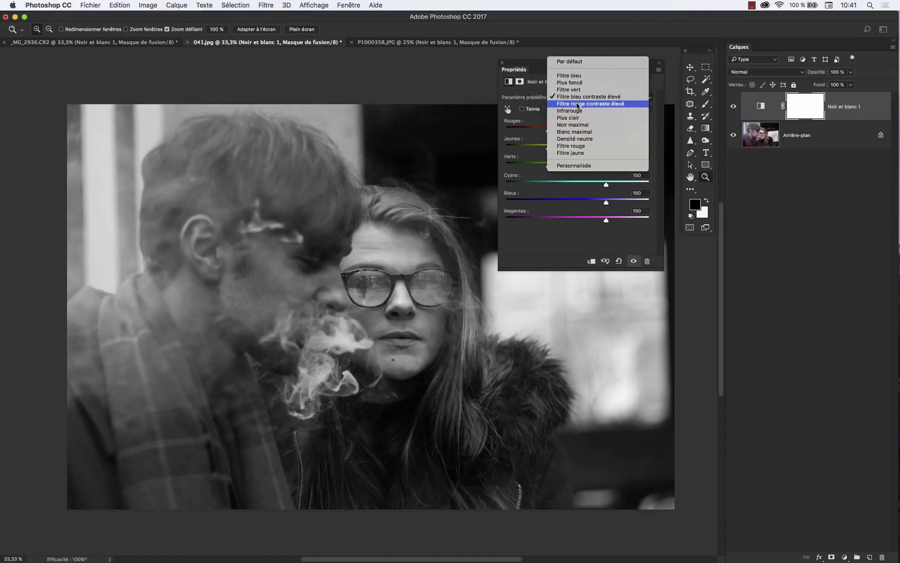
Apply the Filtre rouge contraste élevé preset to the portrait and examine the faces and smoke at 50 %
left_click(577, 104)
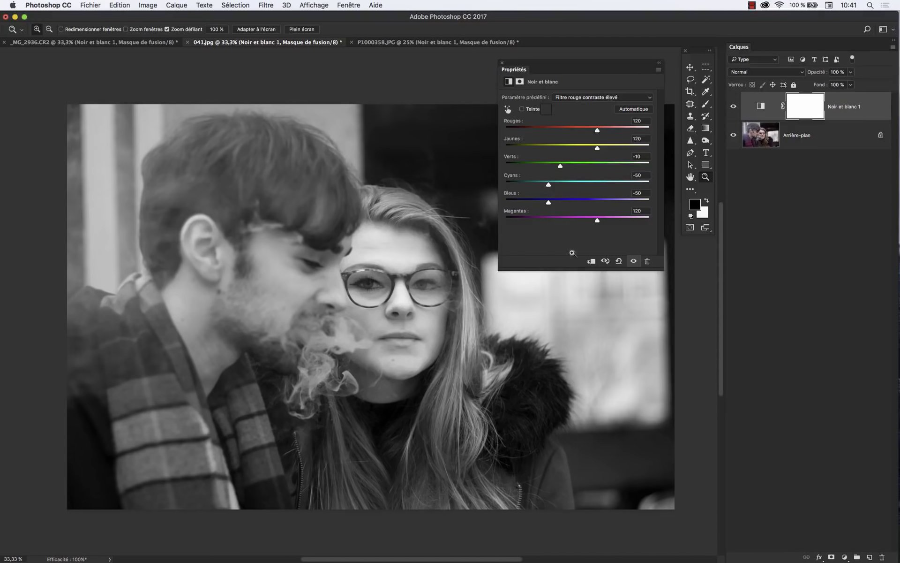
left_click(404, 283)
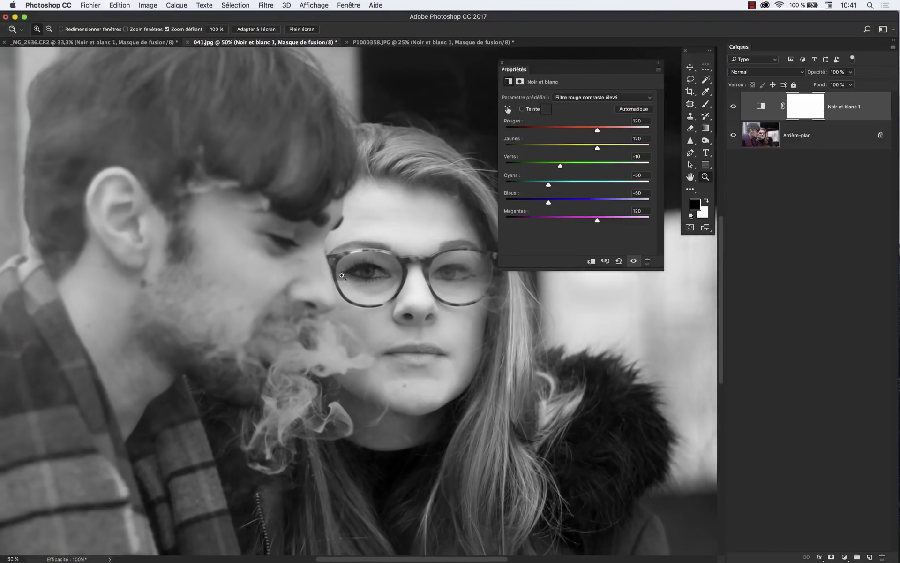
scroll(428, 287, "right", 2)
scroll(427, 287, "up", 1)
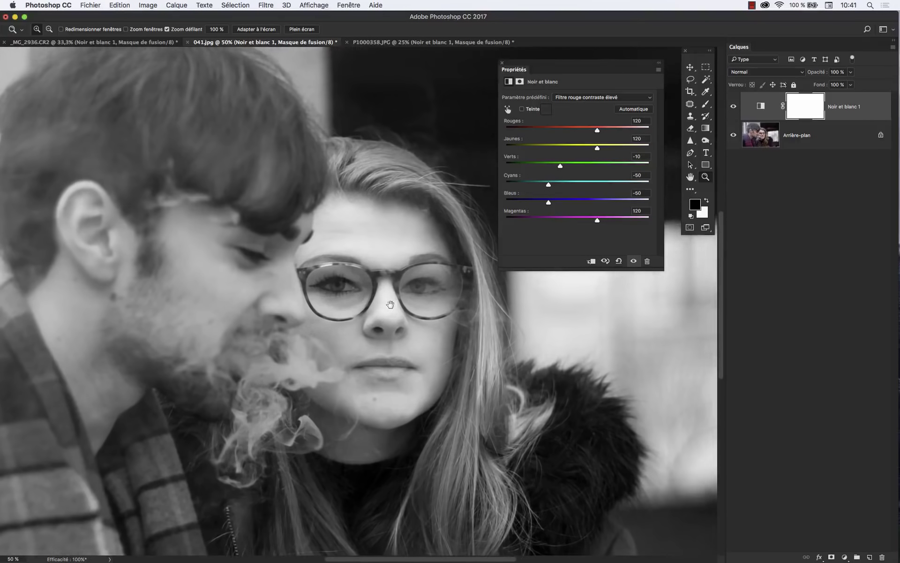
left_click_drag(257, 347, 278, 337)
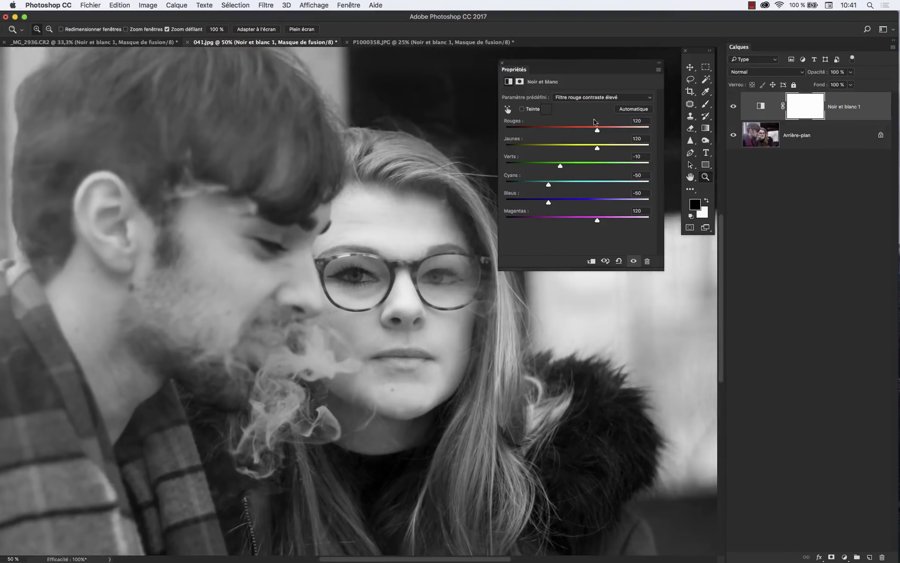
Apply the Filtre rouge preset to the portrait, and set Rouges to 103 and Jaunes to 88
left_click(593, 97)
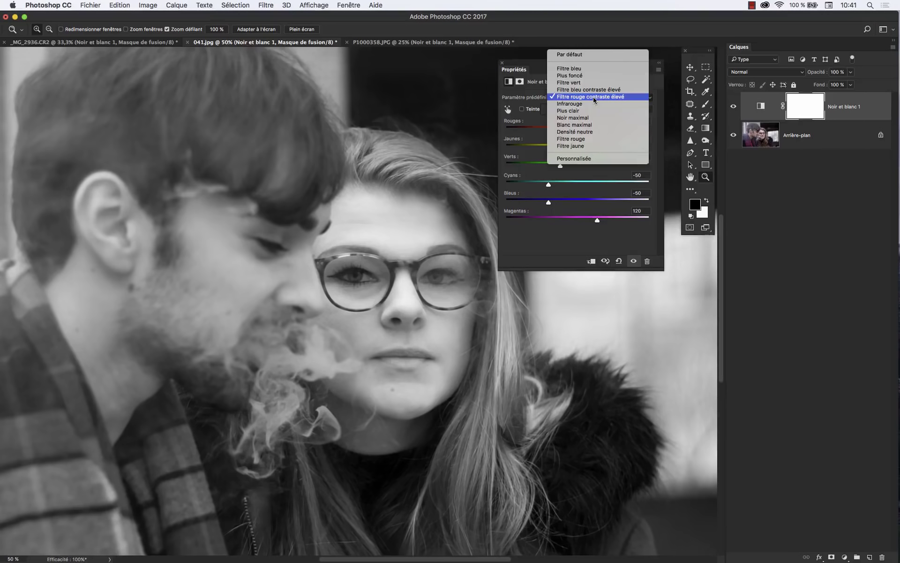
left_click(590, 139)
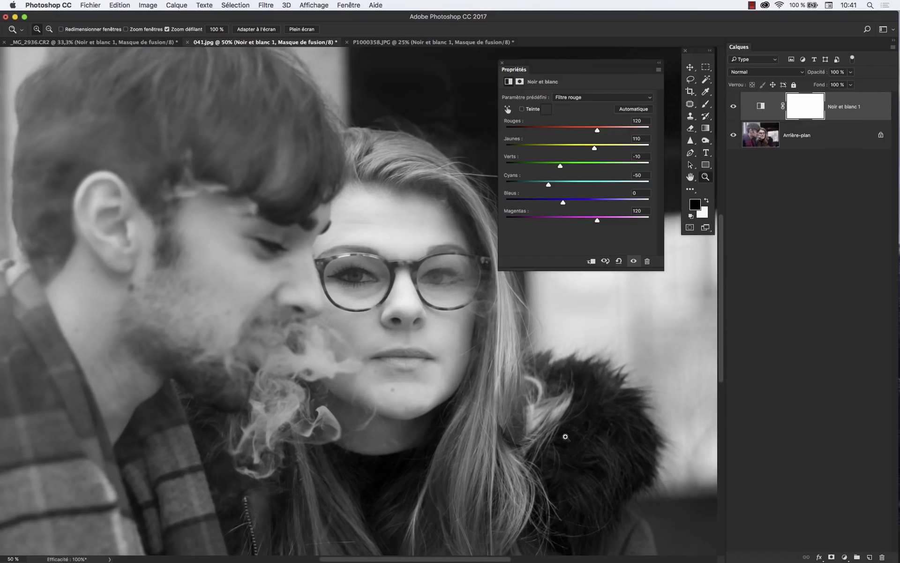
left_click(318, 340, "alt")
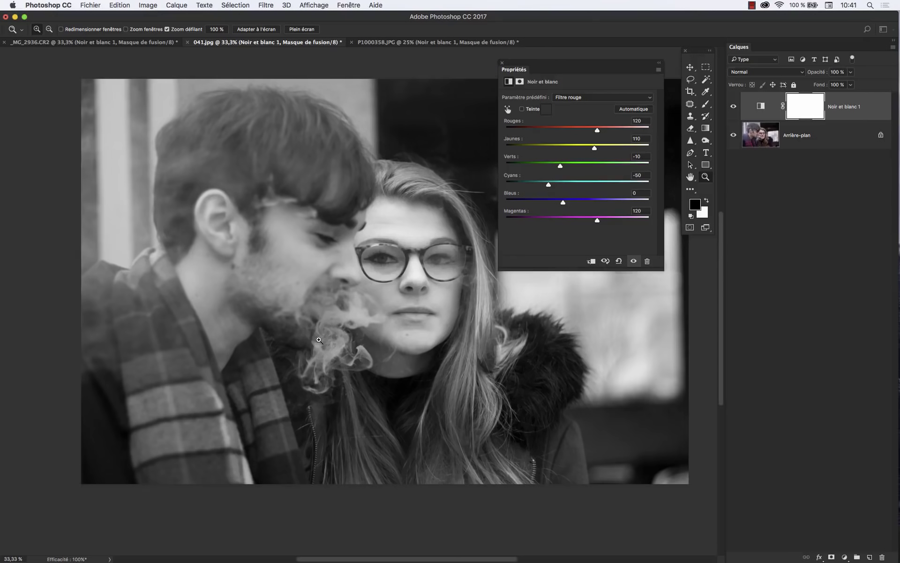
left_click_drag(599, 132, 589, 149)
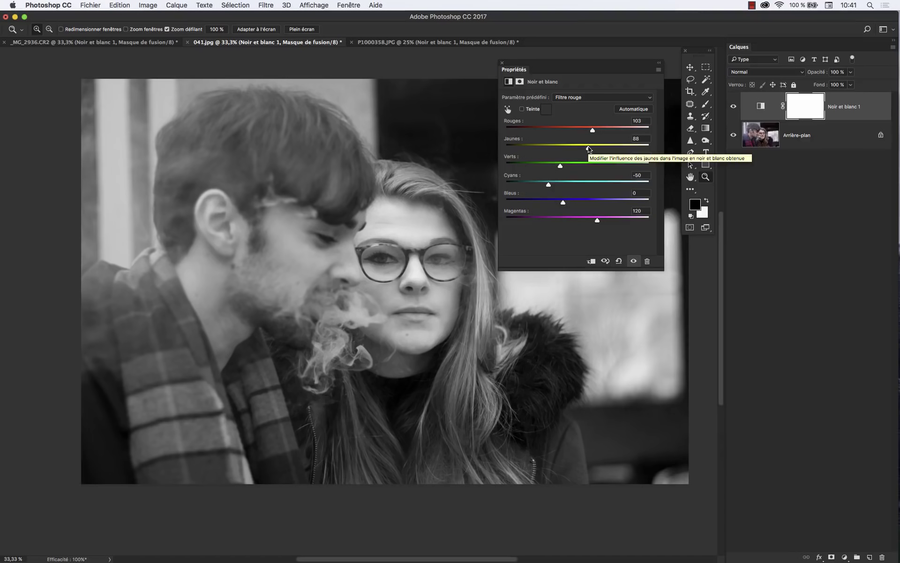
Enable Teinte on the portrait's Noir et blanc adjustment and choose the warm sepia tint colour d3b389
left_click(523, 109)
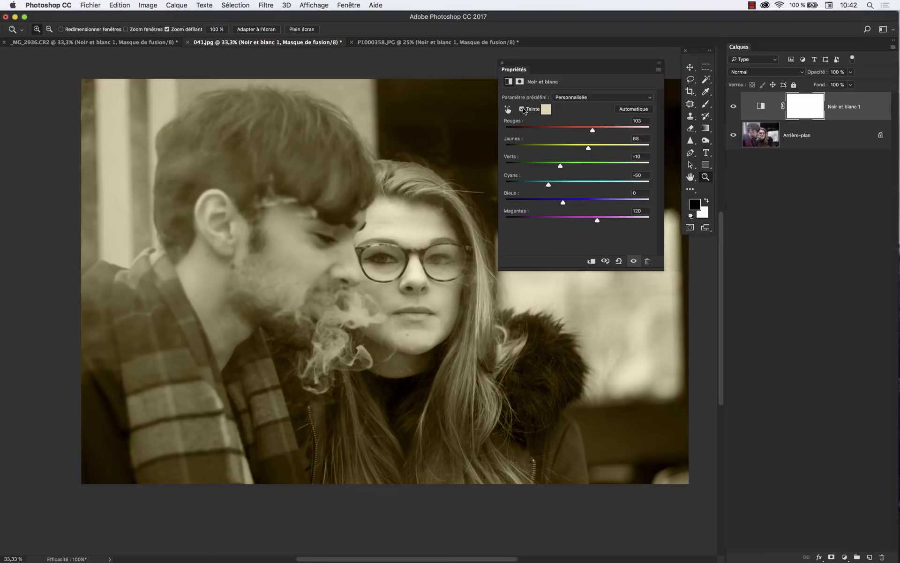
left_click(545, 112)
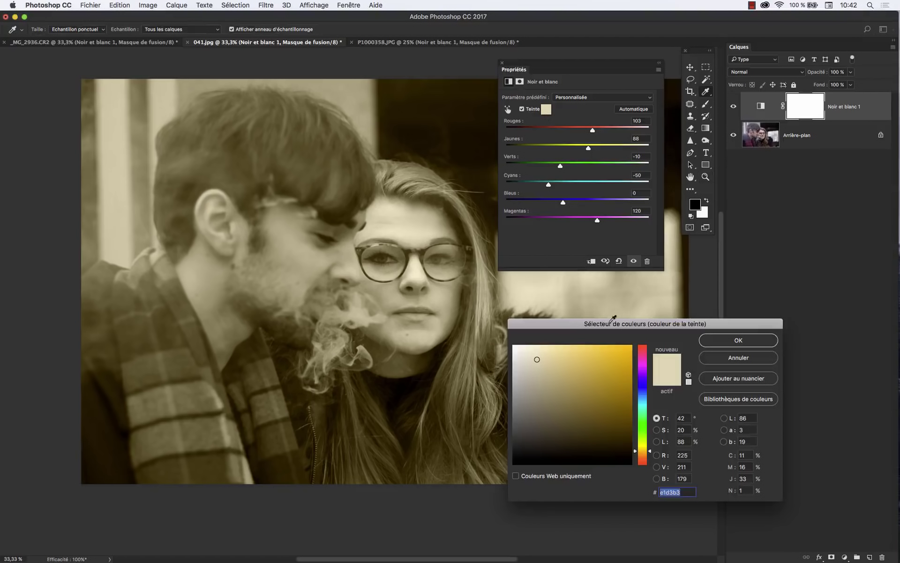
left_click(554, 365)
mouse_move(641, 453)
left_mouse_down()
mouse_move(643, 350)
mouse_move(645, 455)
left_mouse_up()
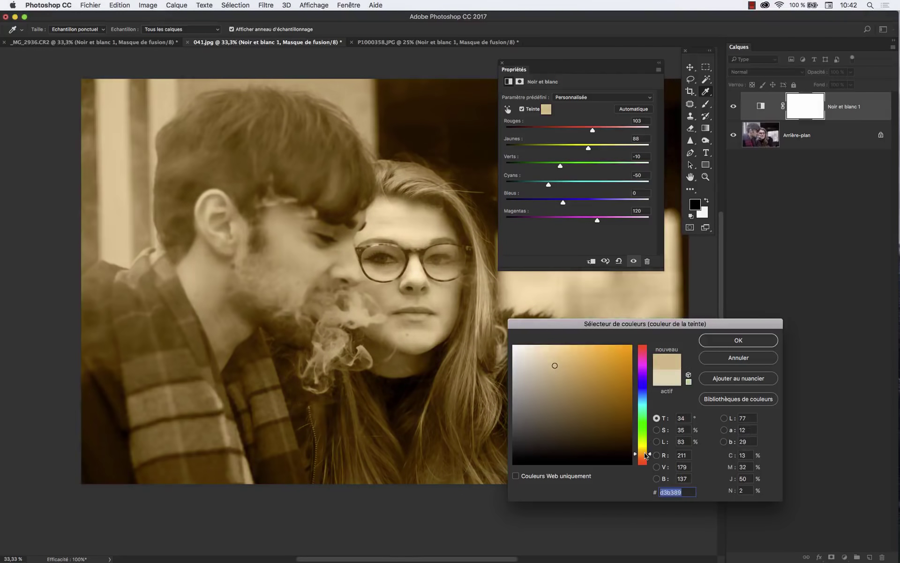